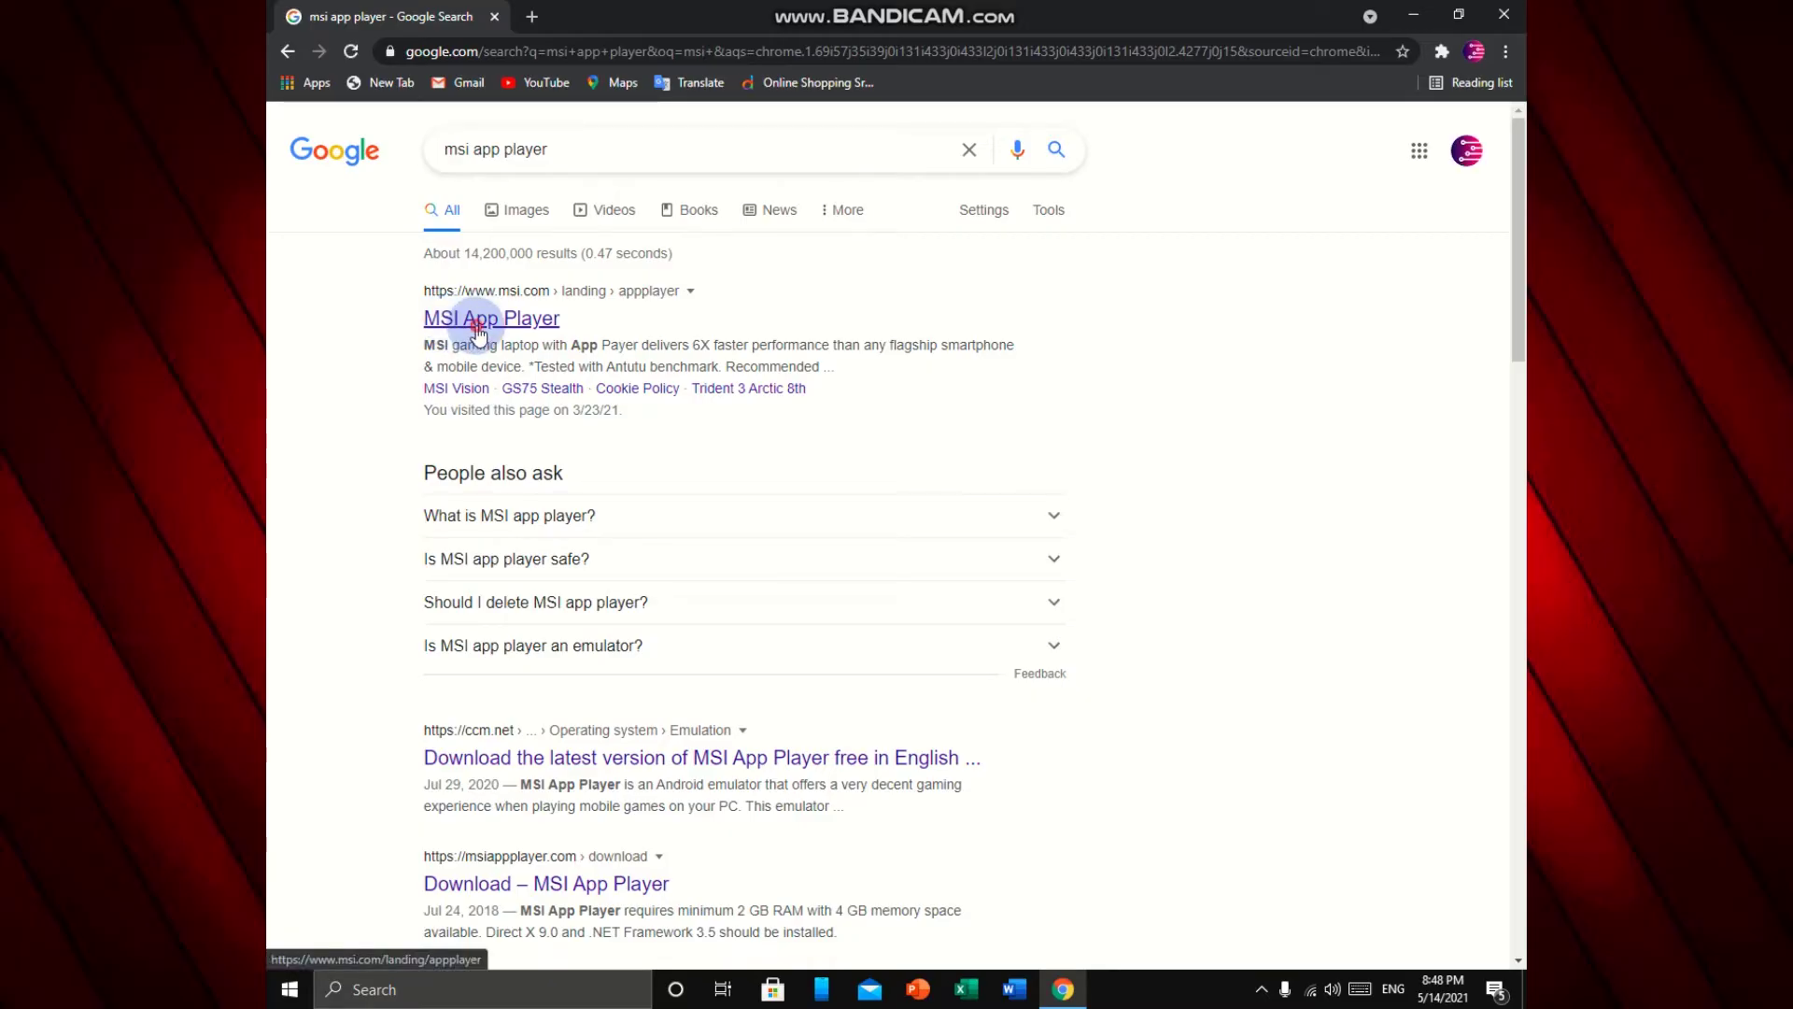
Open the official MSI App Player page from the search results and download the player.
{"action": "left_click", "coordinate": [477, 322]}
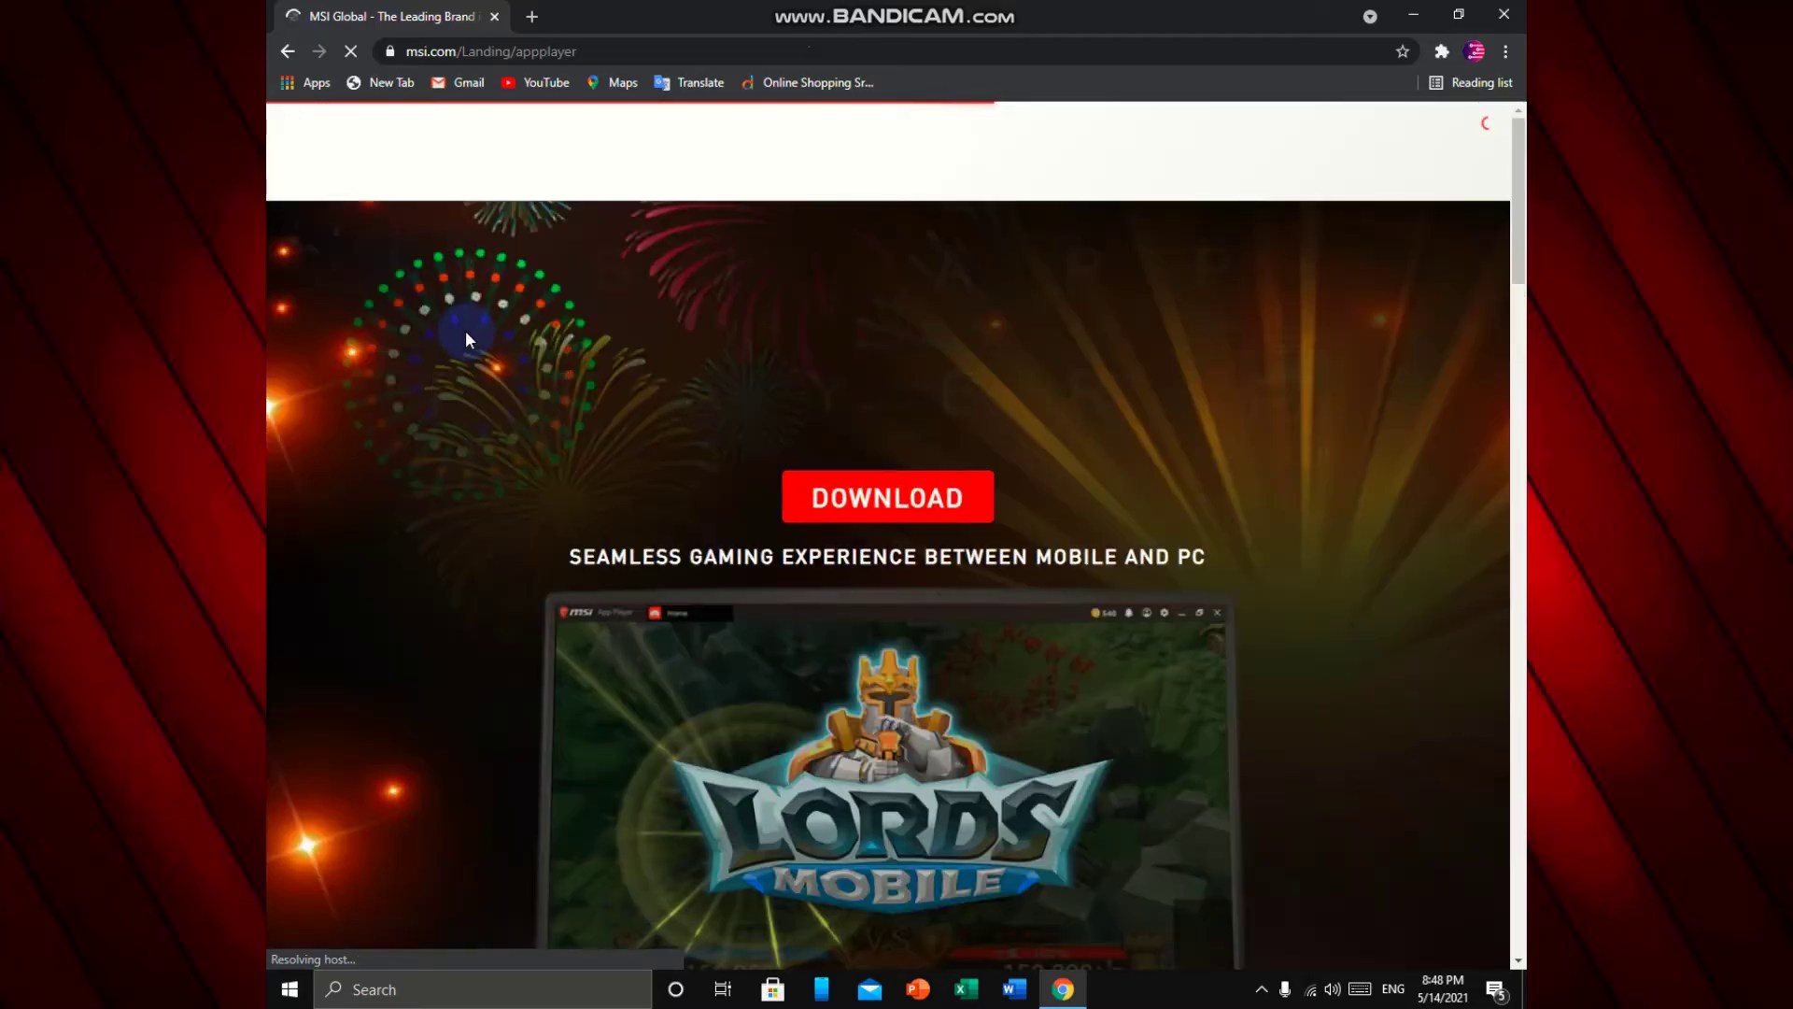
{"action": "scroll", "coordinate": [837, 490], "scroll_direction": "down", "scroll_amount": 3}
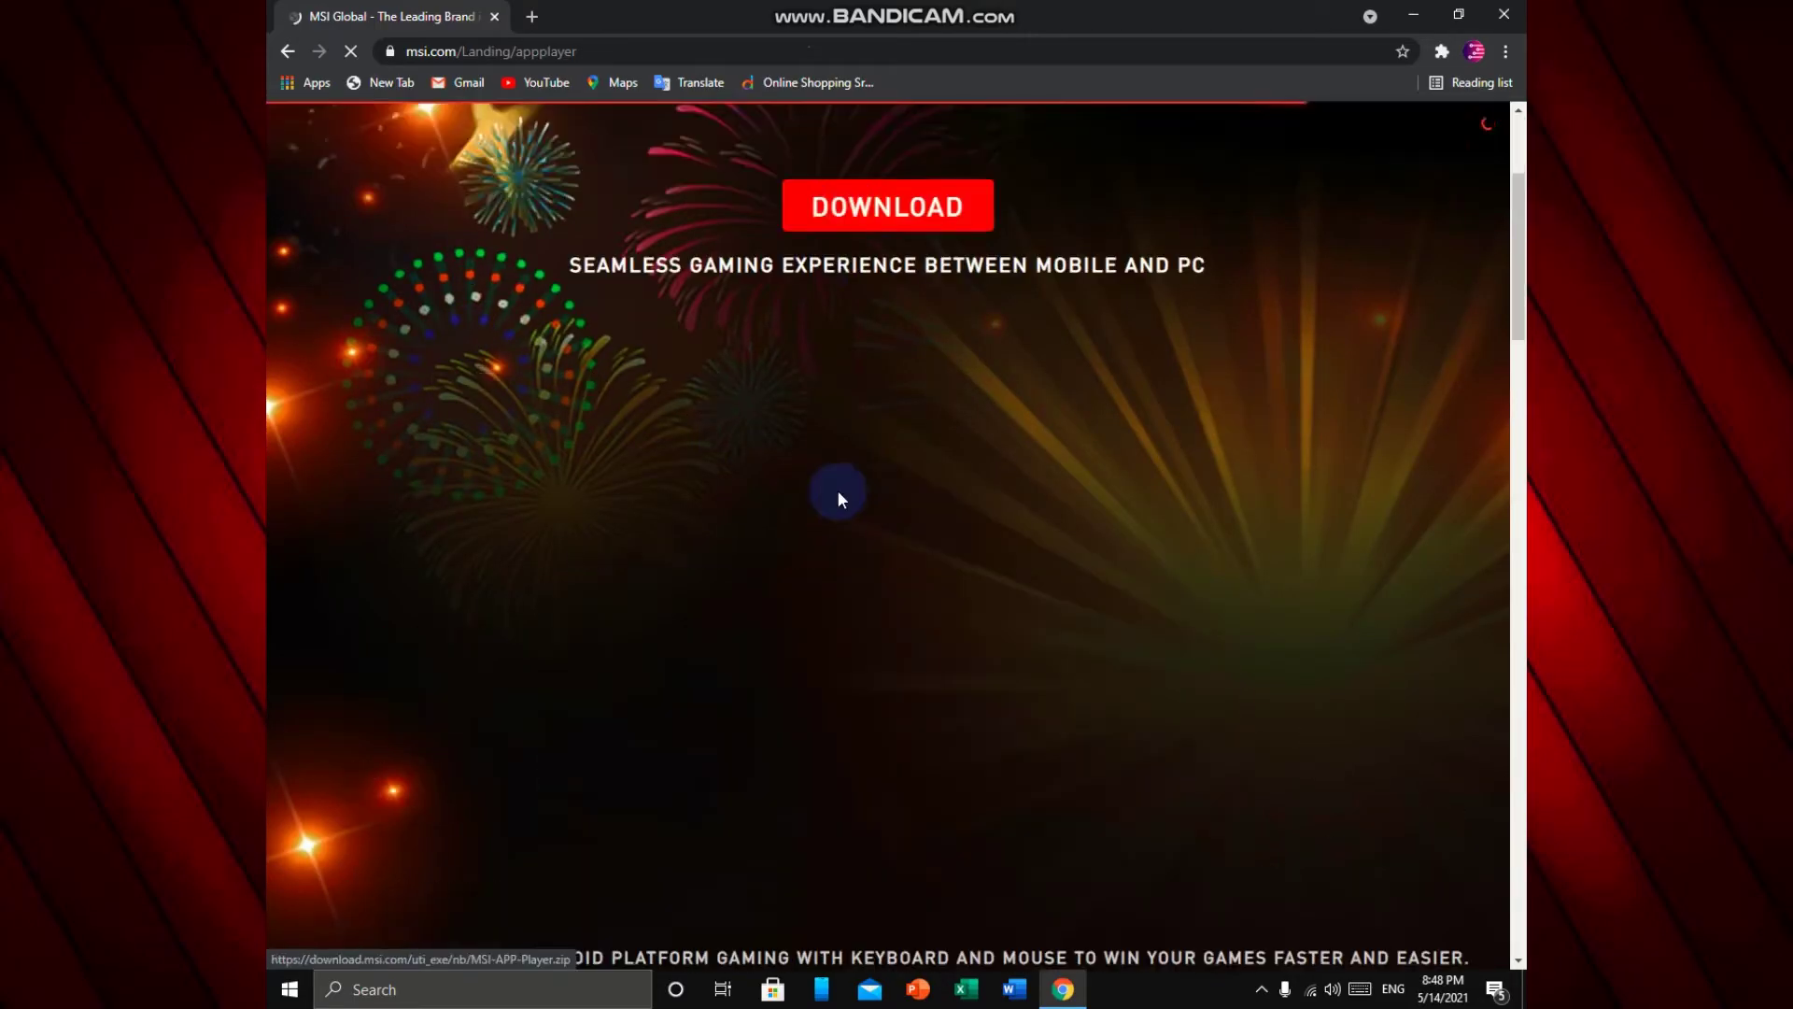
{"action": "scroll", "coordinate": [812, 263], "scroll_direction": "up", "scroll_amount": 2}
{"action": "left_click", "coordinate": [856, 397]}
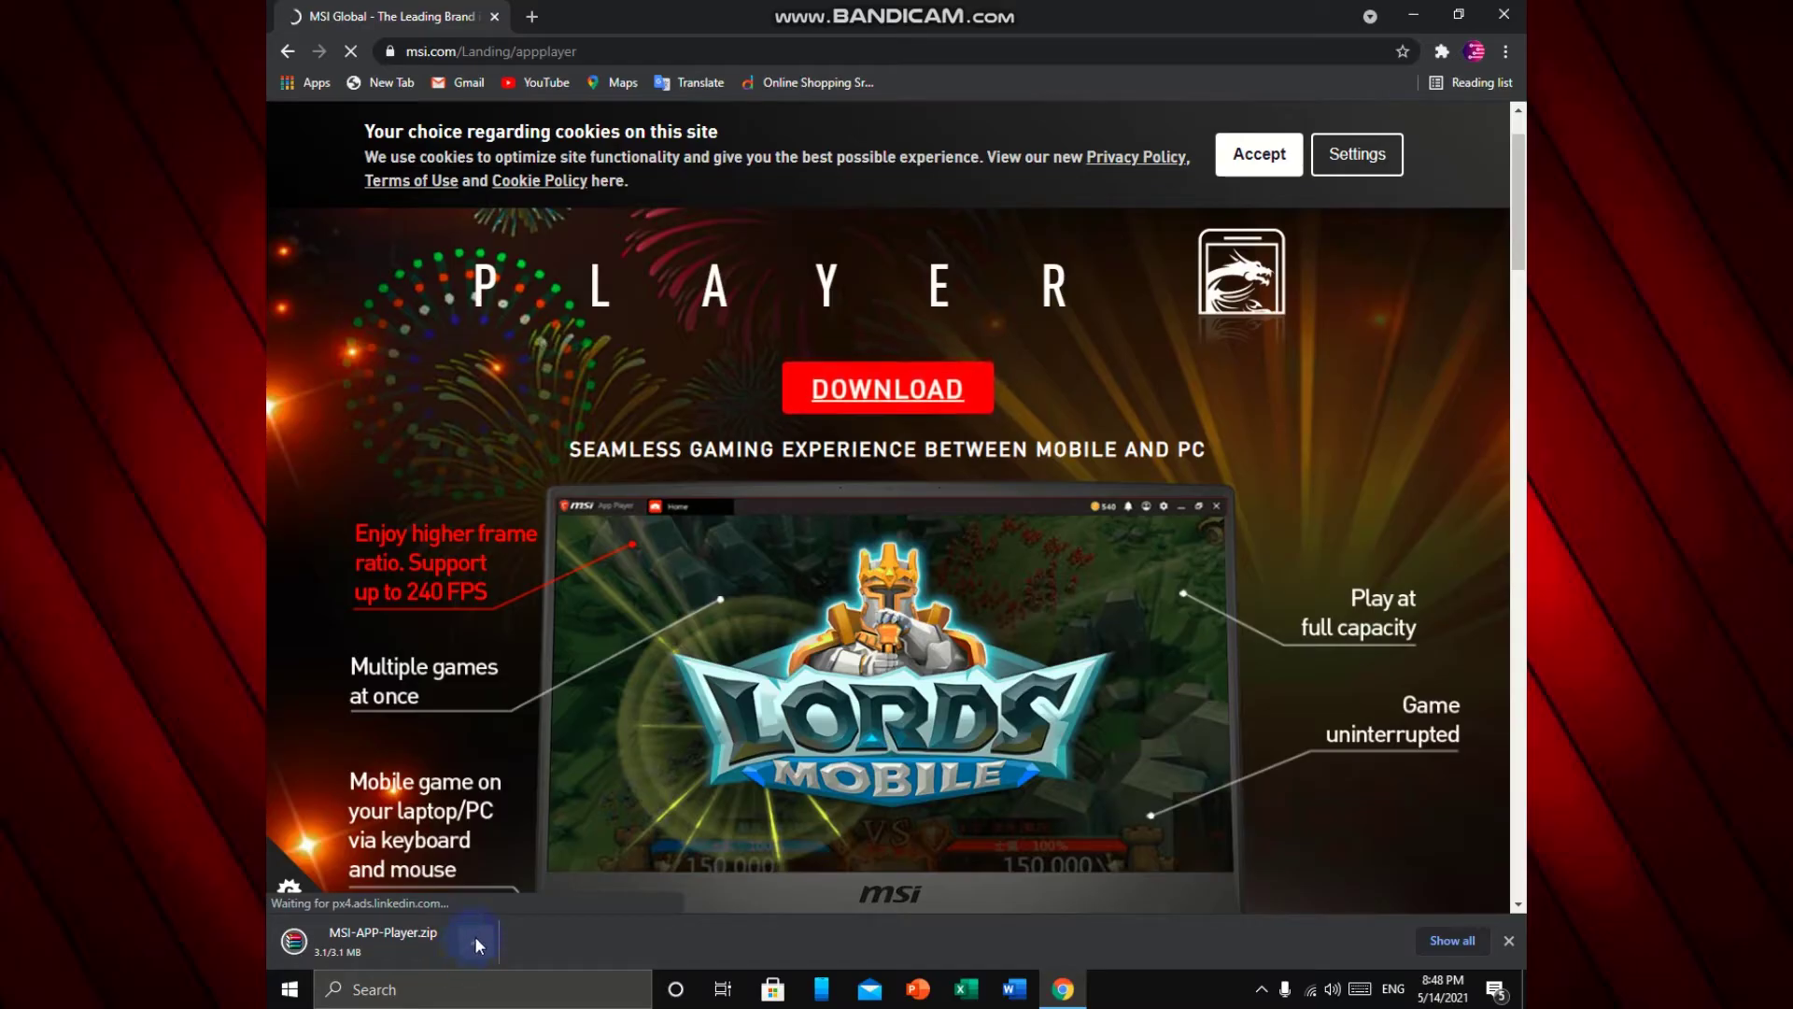
Show the downloaded MSI-APP-Player archive in its folder and extract it into Downloads.
{"action": "left_click", "coordinate": [474, 935]}
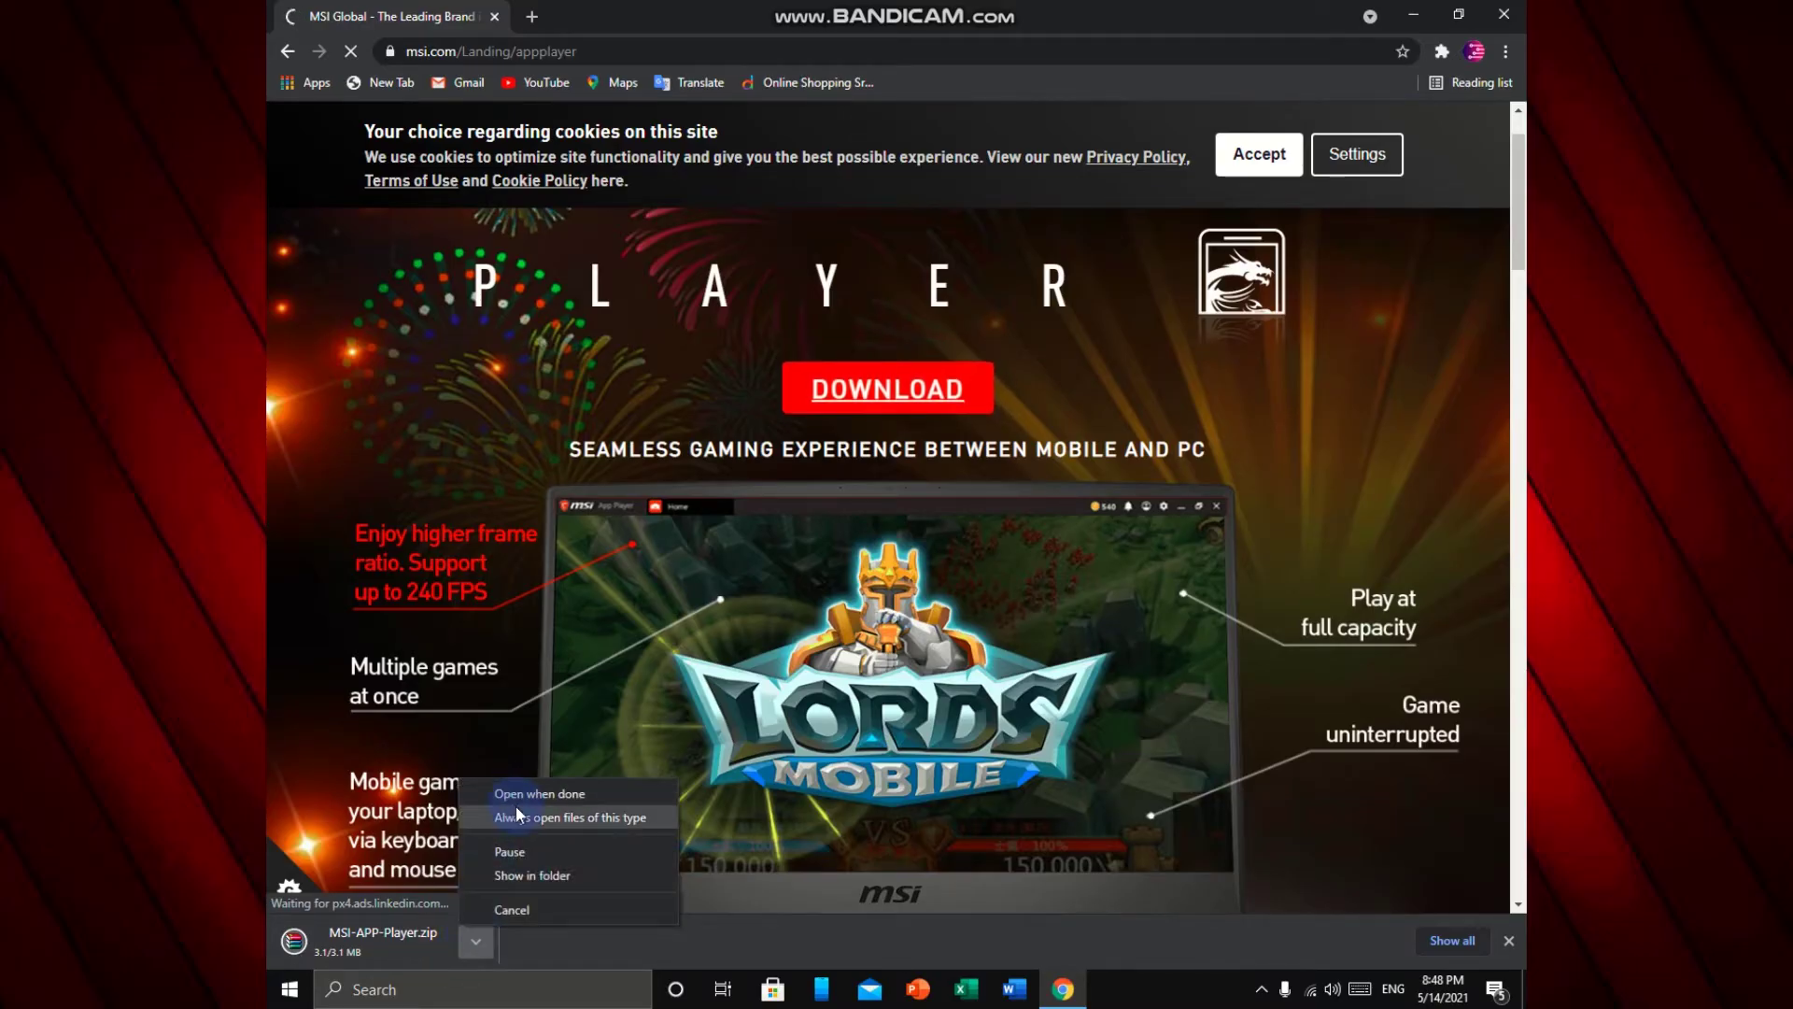
{"action": "left_click", "coordinate": [510, 875]}
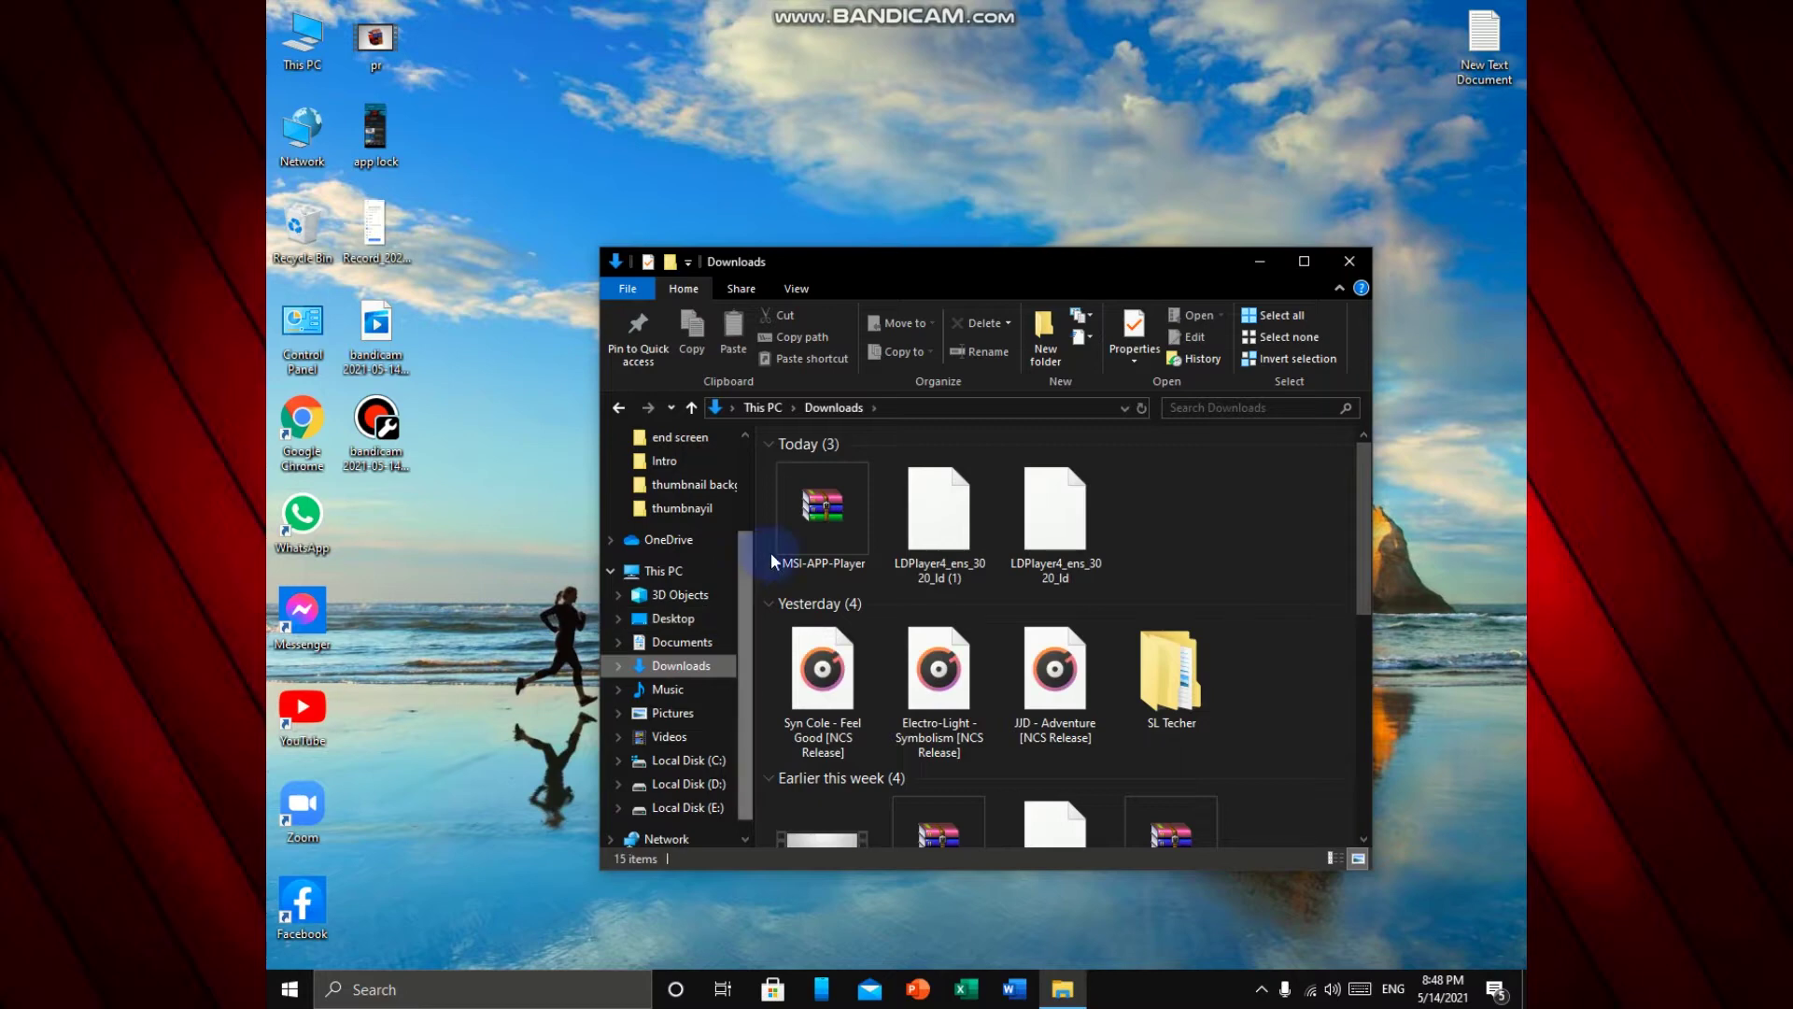
{"action": "right_click", "coordinate": [845, 530]}
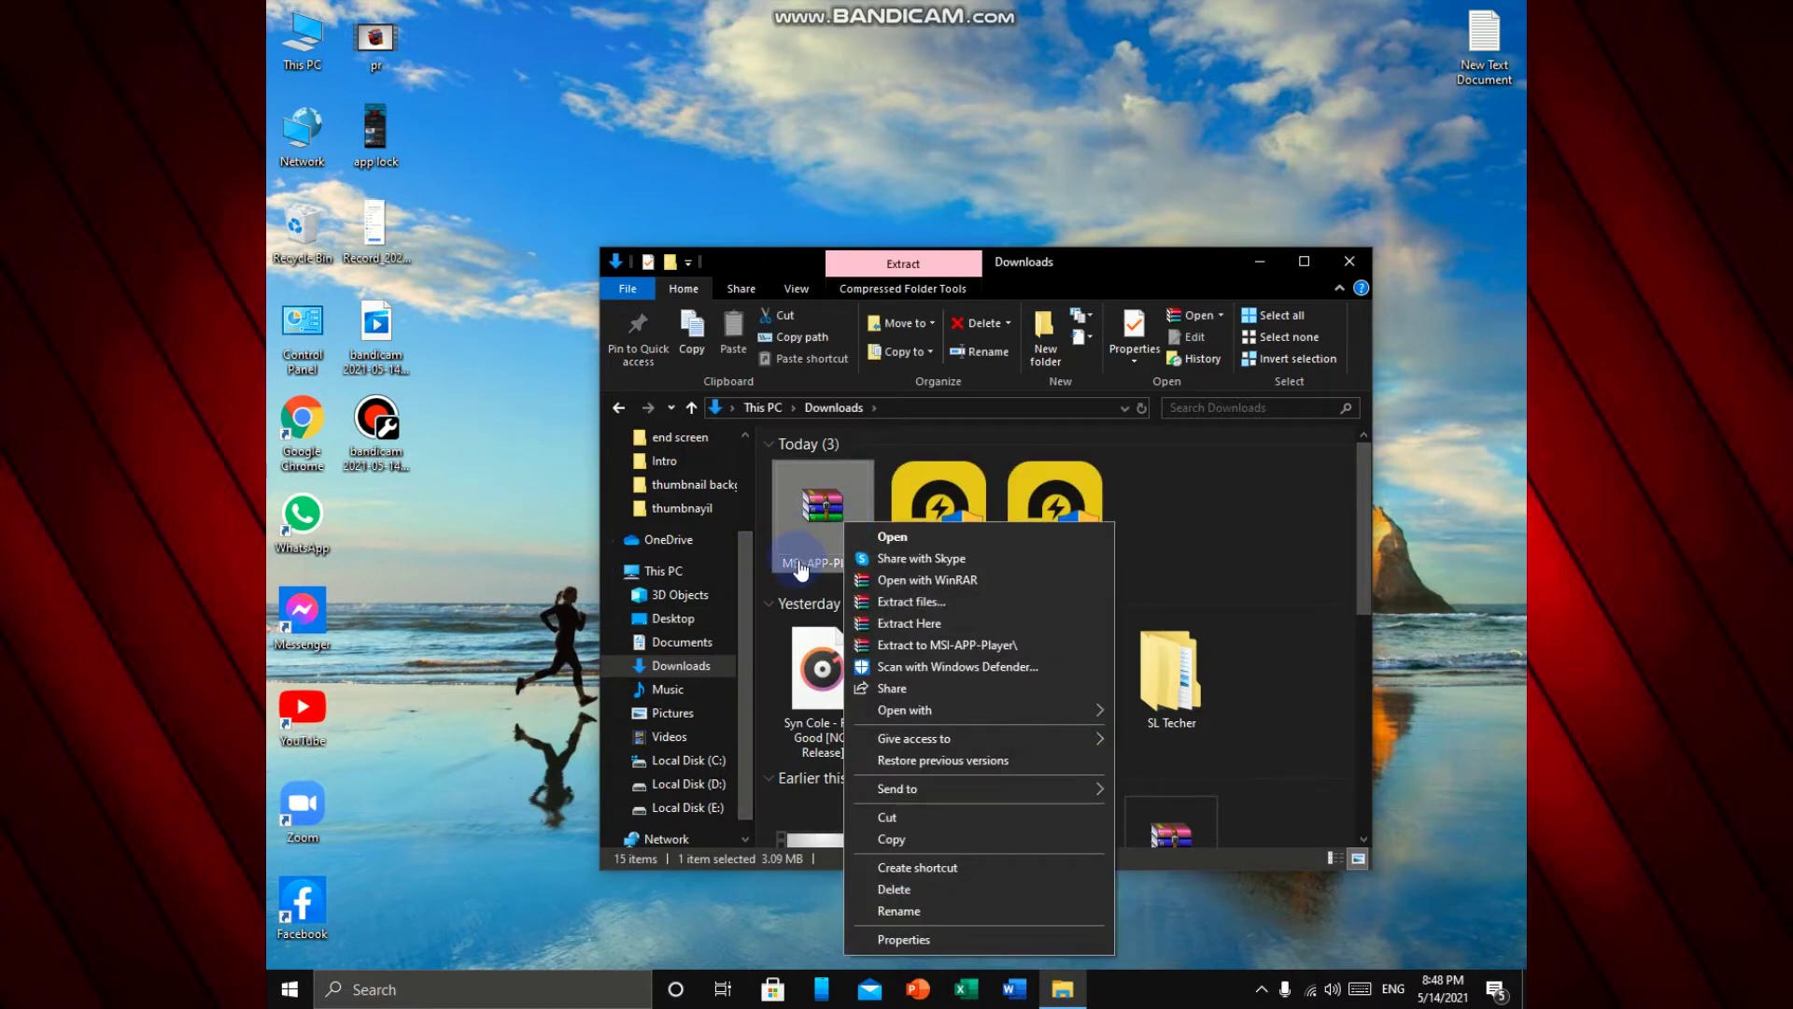
{"action": "left_click", "coordinate": [883, 623]}
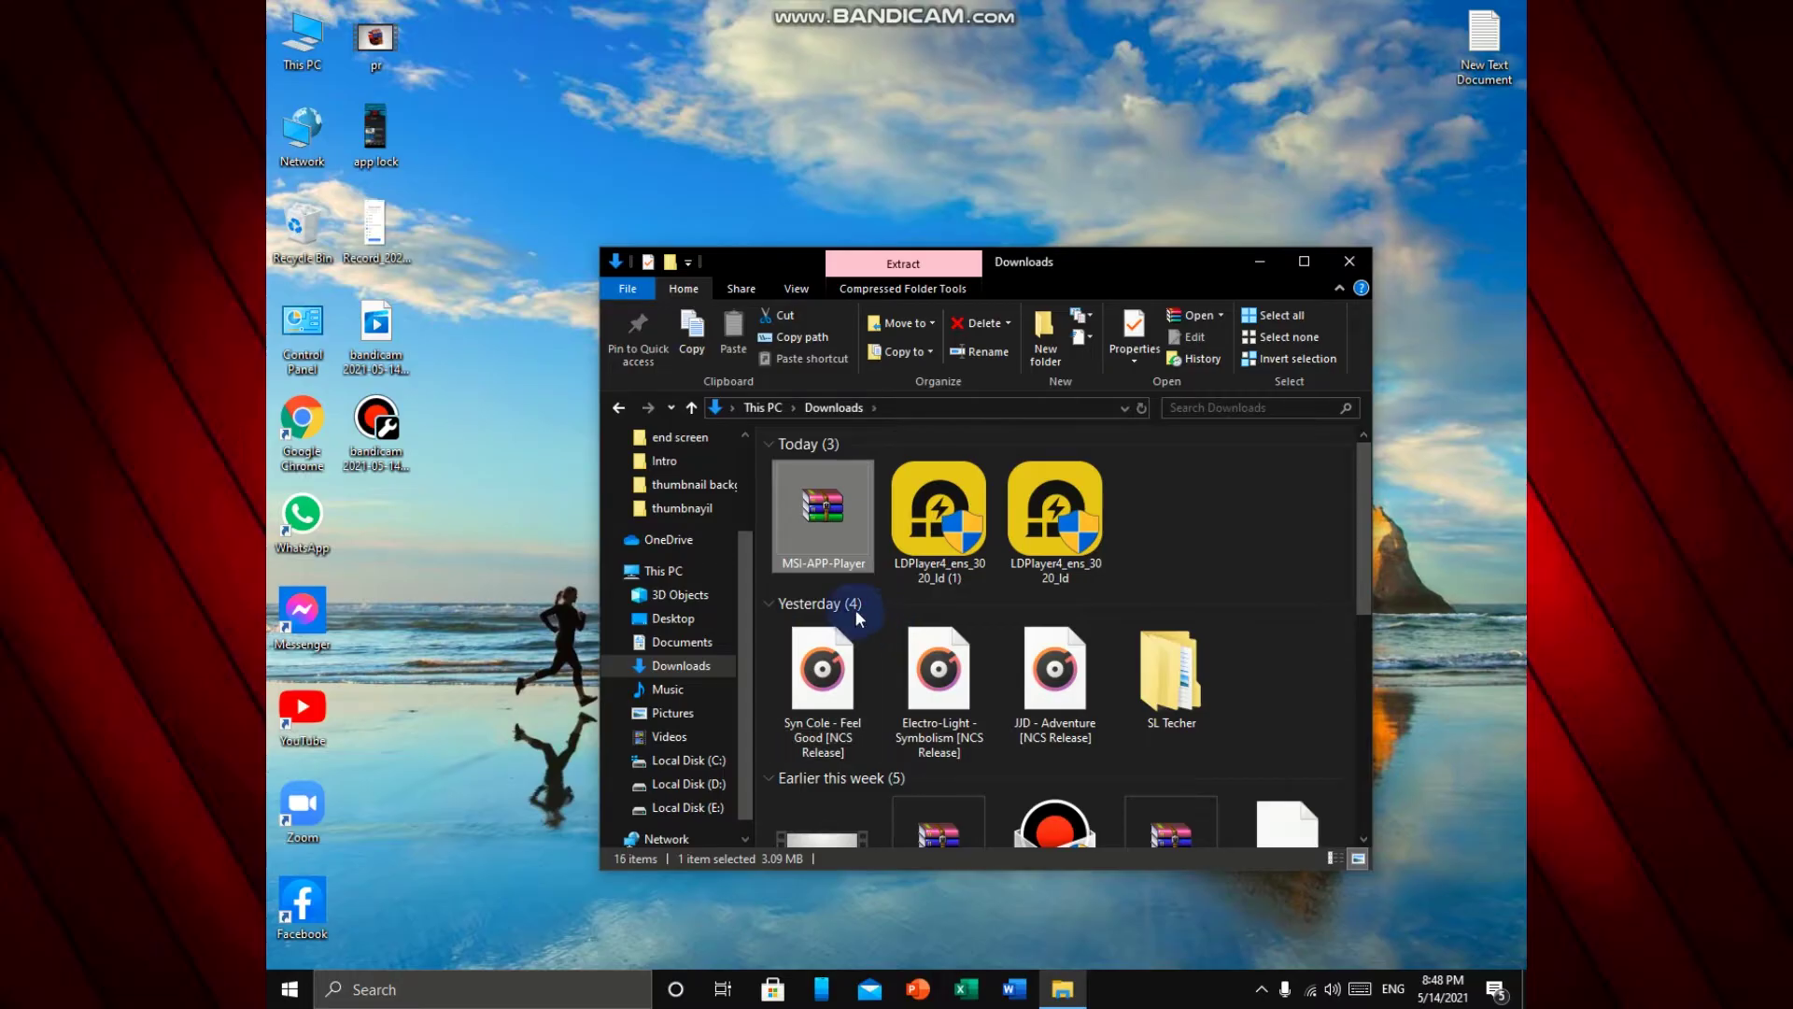
Find the extracted MSI APP Player installer in Downloads and run it.
{"action": "scroll", "coordinate": [850, 598], "scroll_direction": "down", "scroll_amount": 5}
{"action": "left_click", "coordinate": [844, 581]}
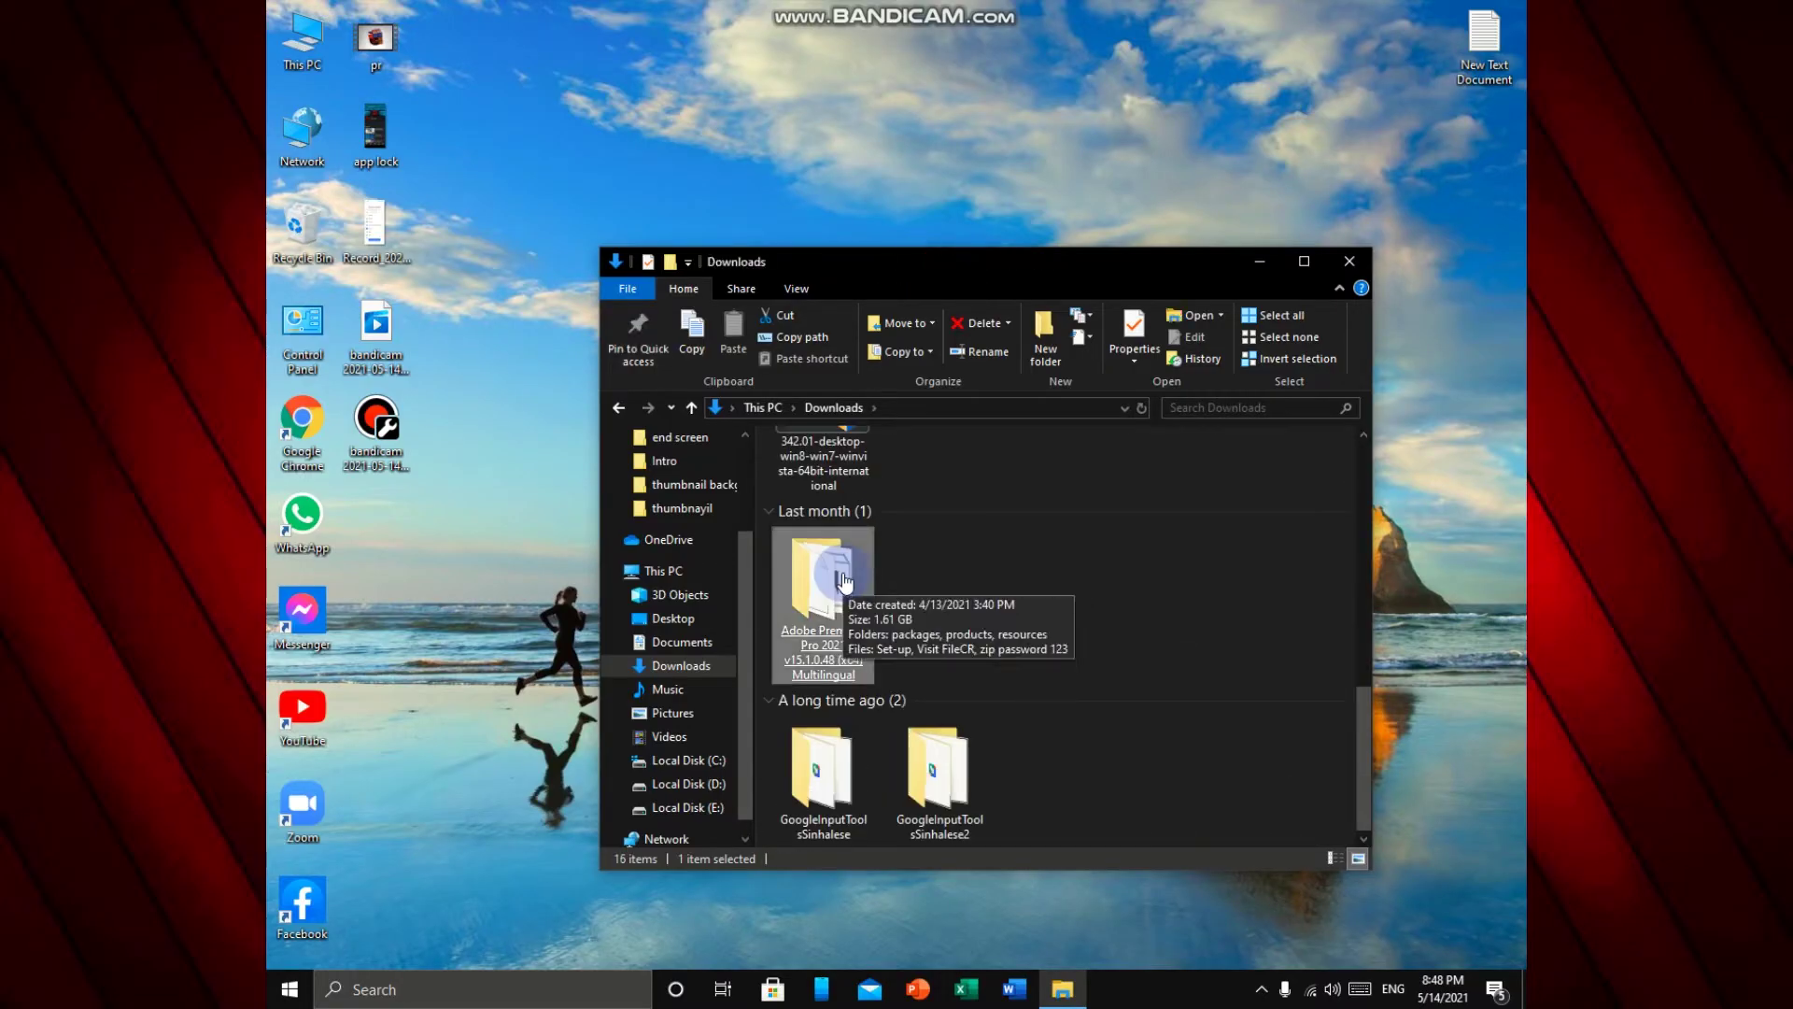
{"action": "scroll", "coordinate": [843, 583], "scroll_direction": "up", "scroll_amount": 3}
{"action": "left_click", "coordinate": [1306, 501]}
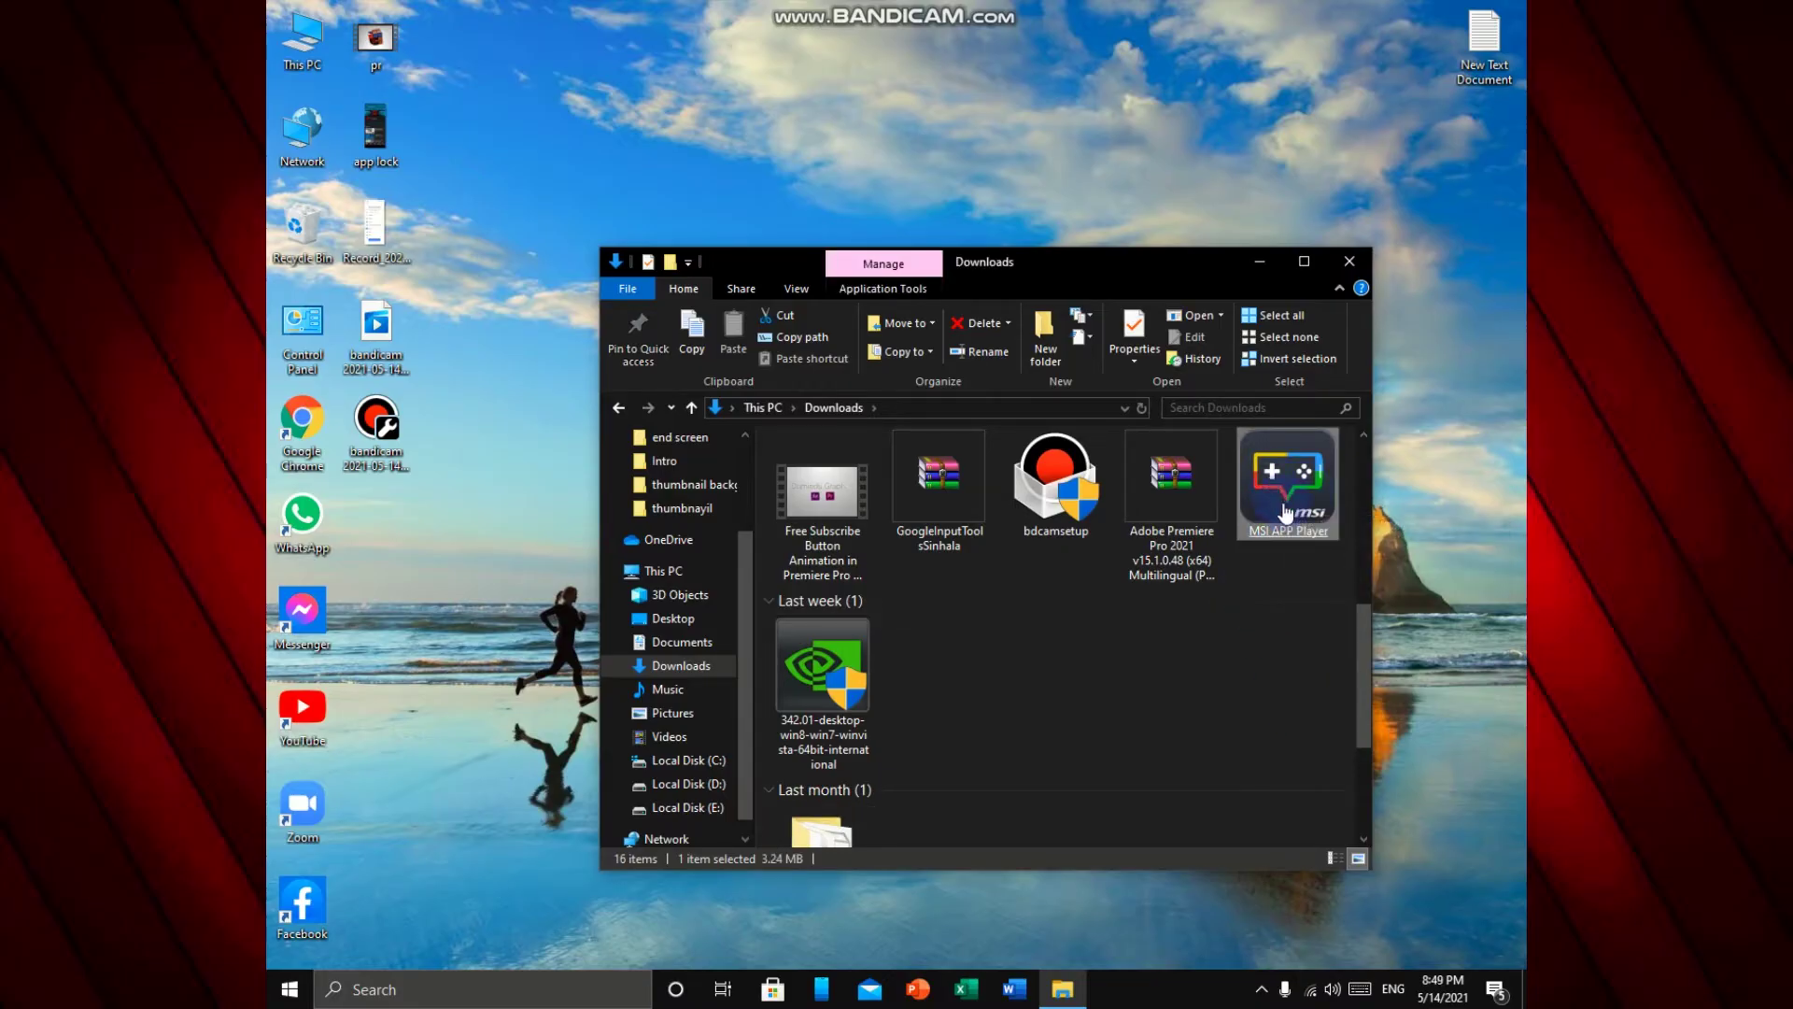
{"action": "double_click", "coordinate": [1275, 511]}
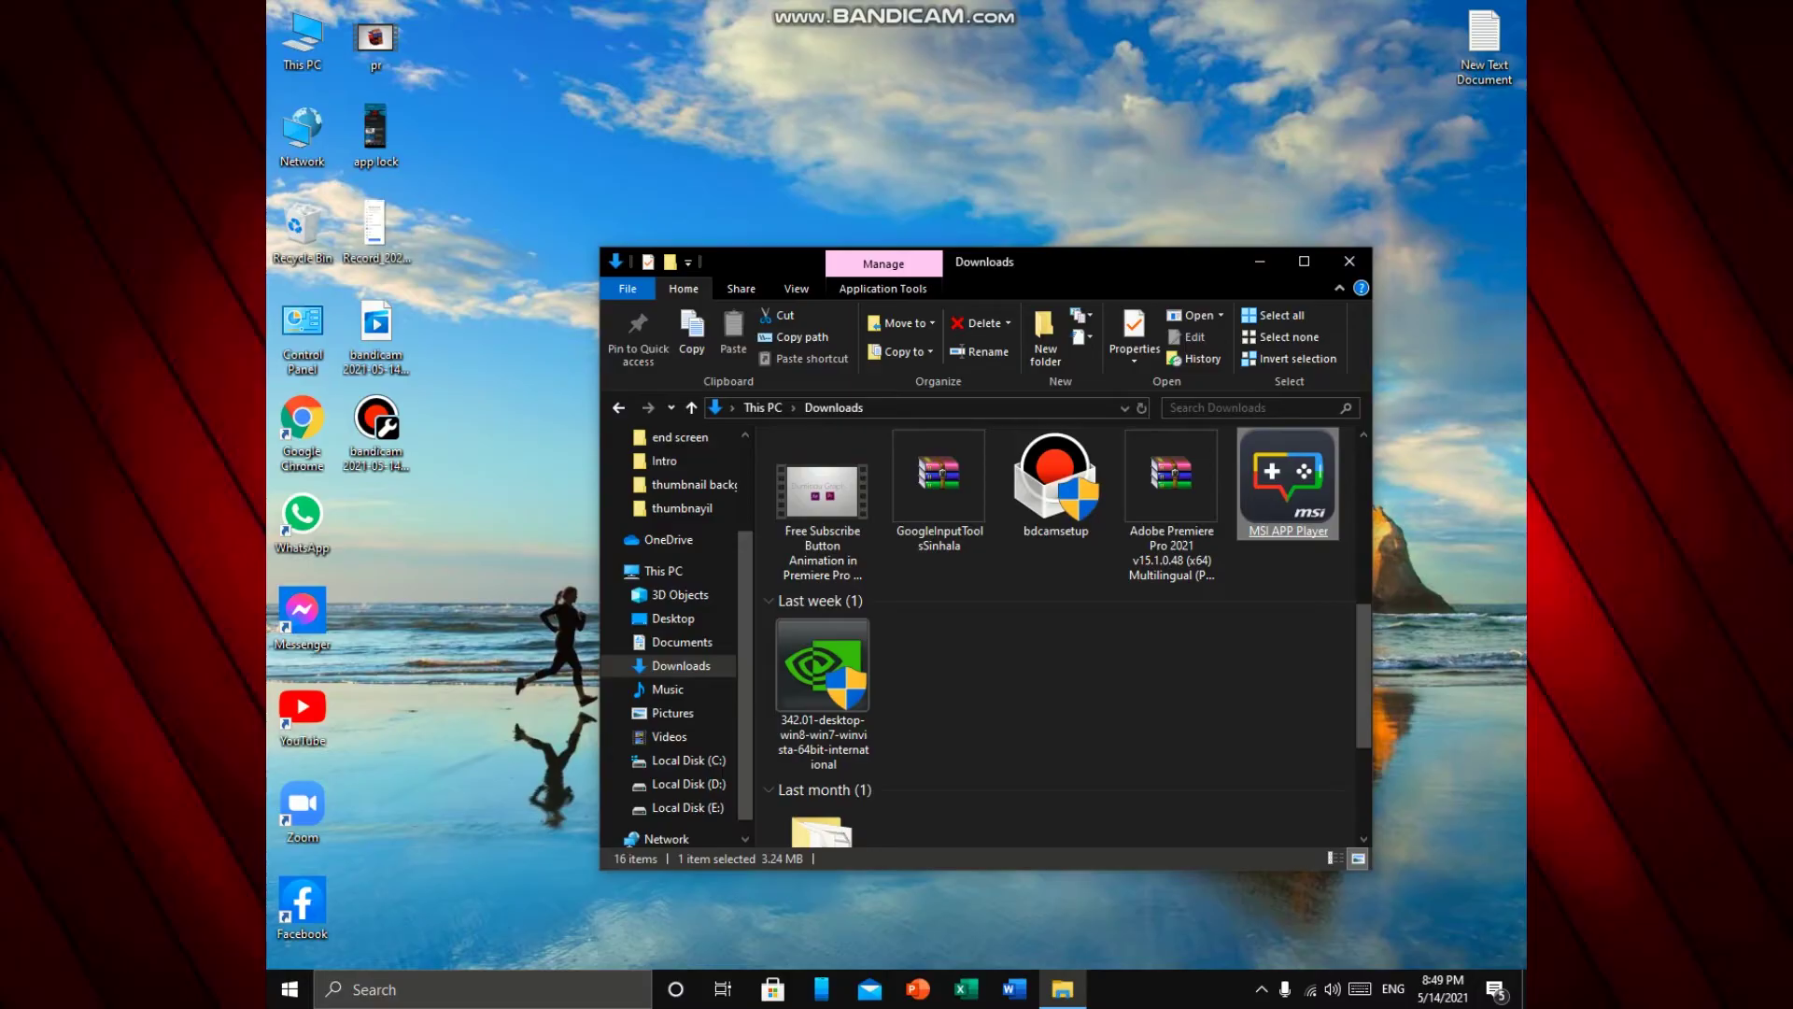
{"action": "left_click", "coordinate": [808, 634]}
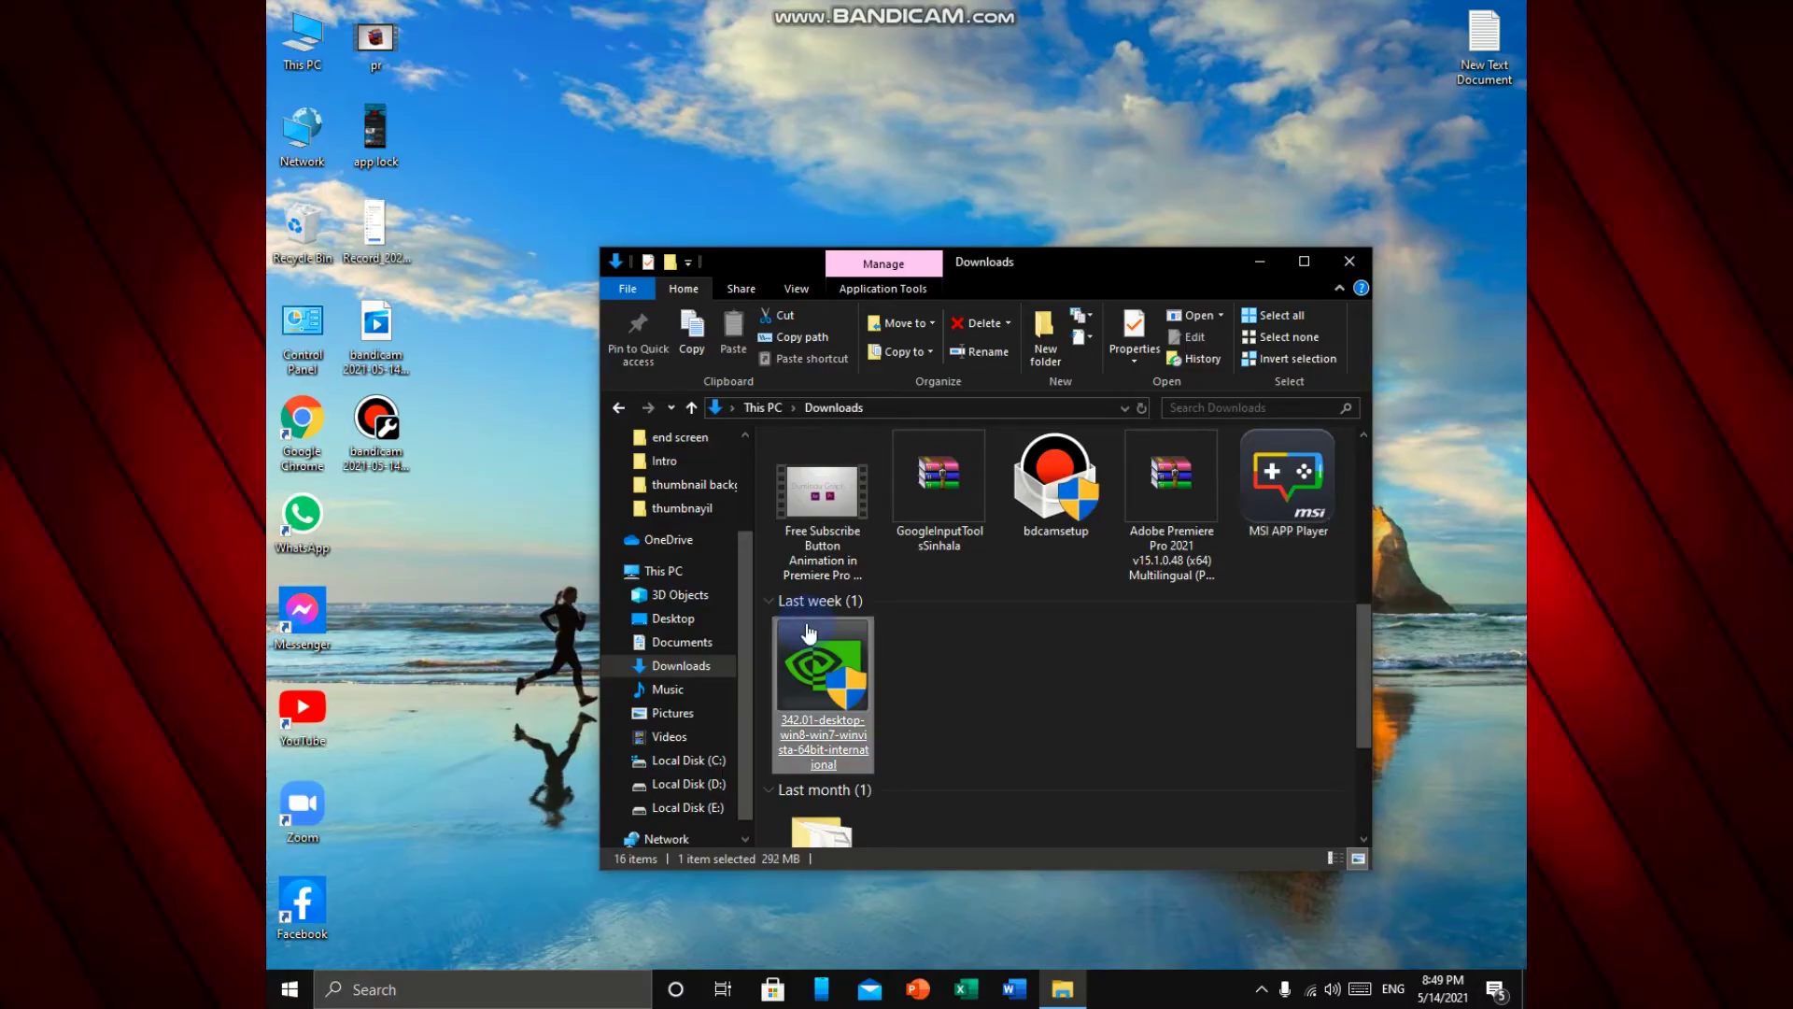
{"action": "left_click", "coordinate": [1076, 593]}
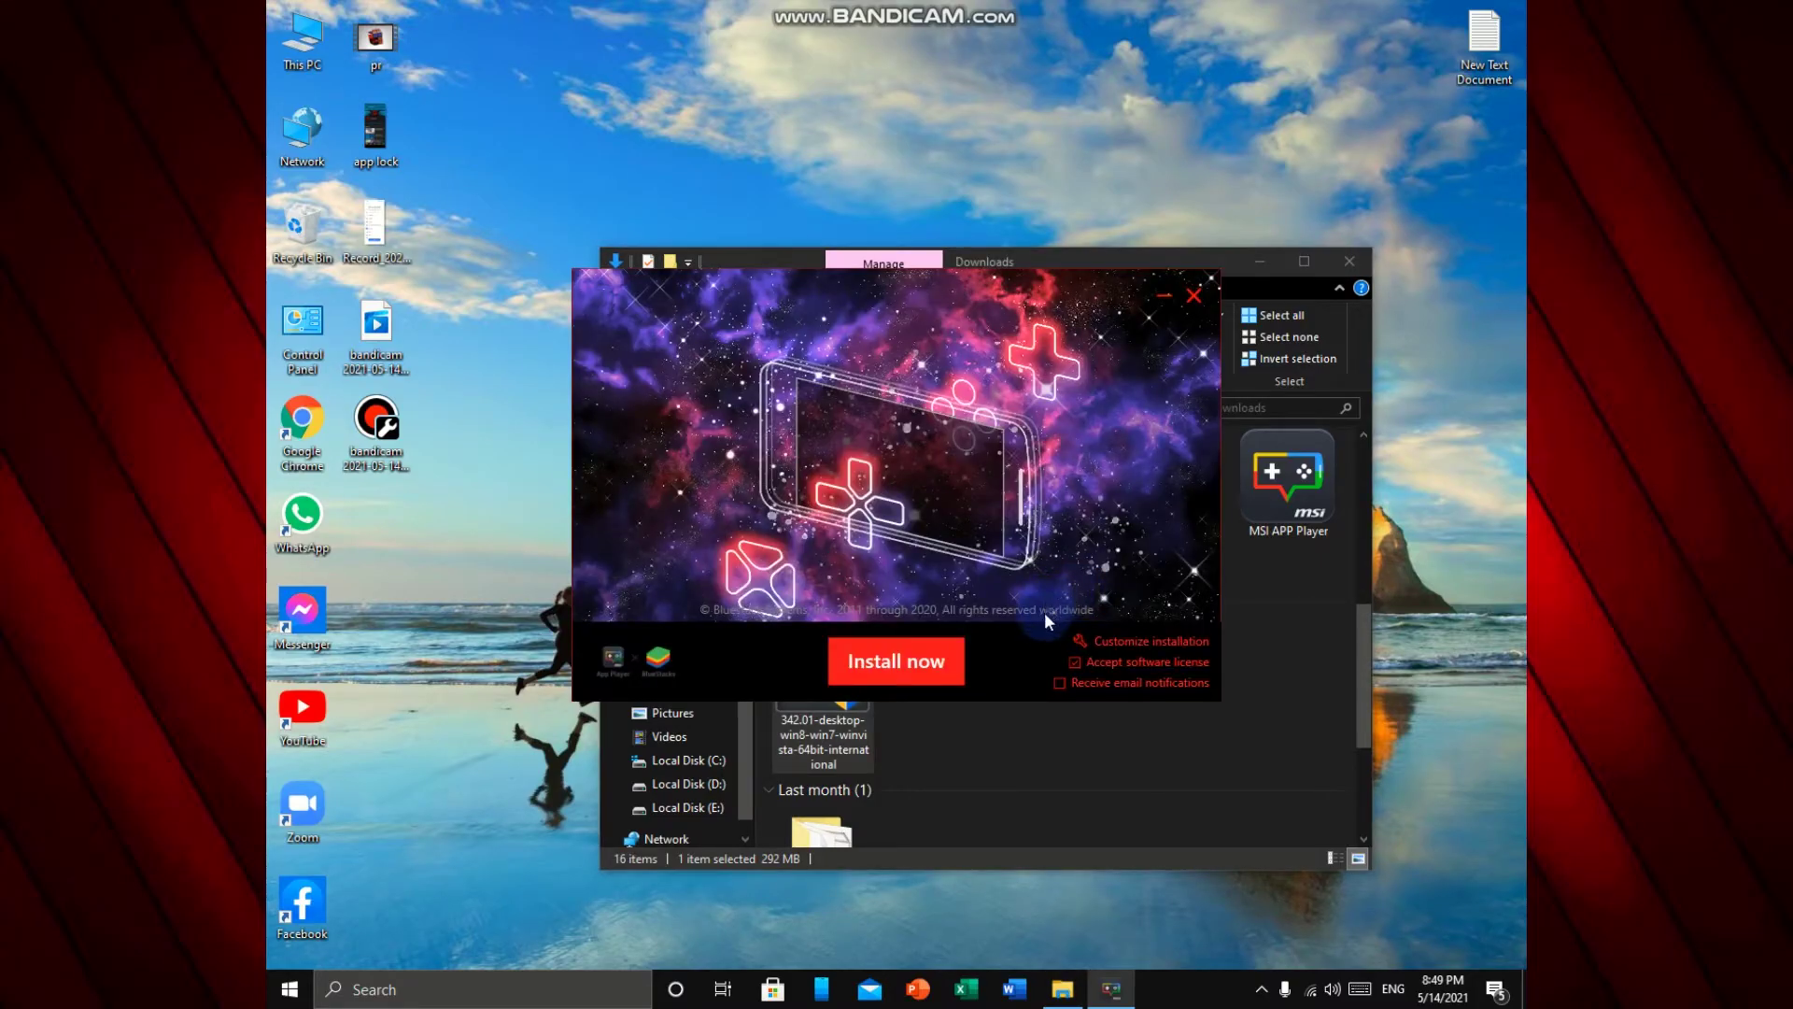
Customize the installation to keep App Player data in the Progam files folder on drive D, and start installing.
{"action": "left_click", "coordinate": [1107, 642]}
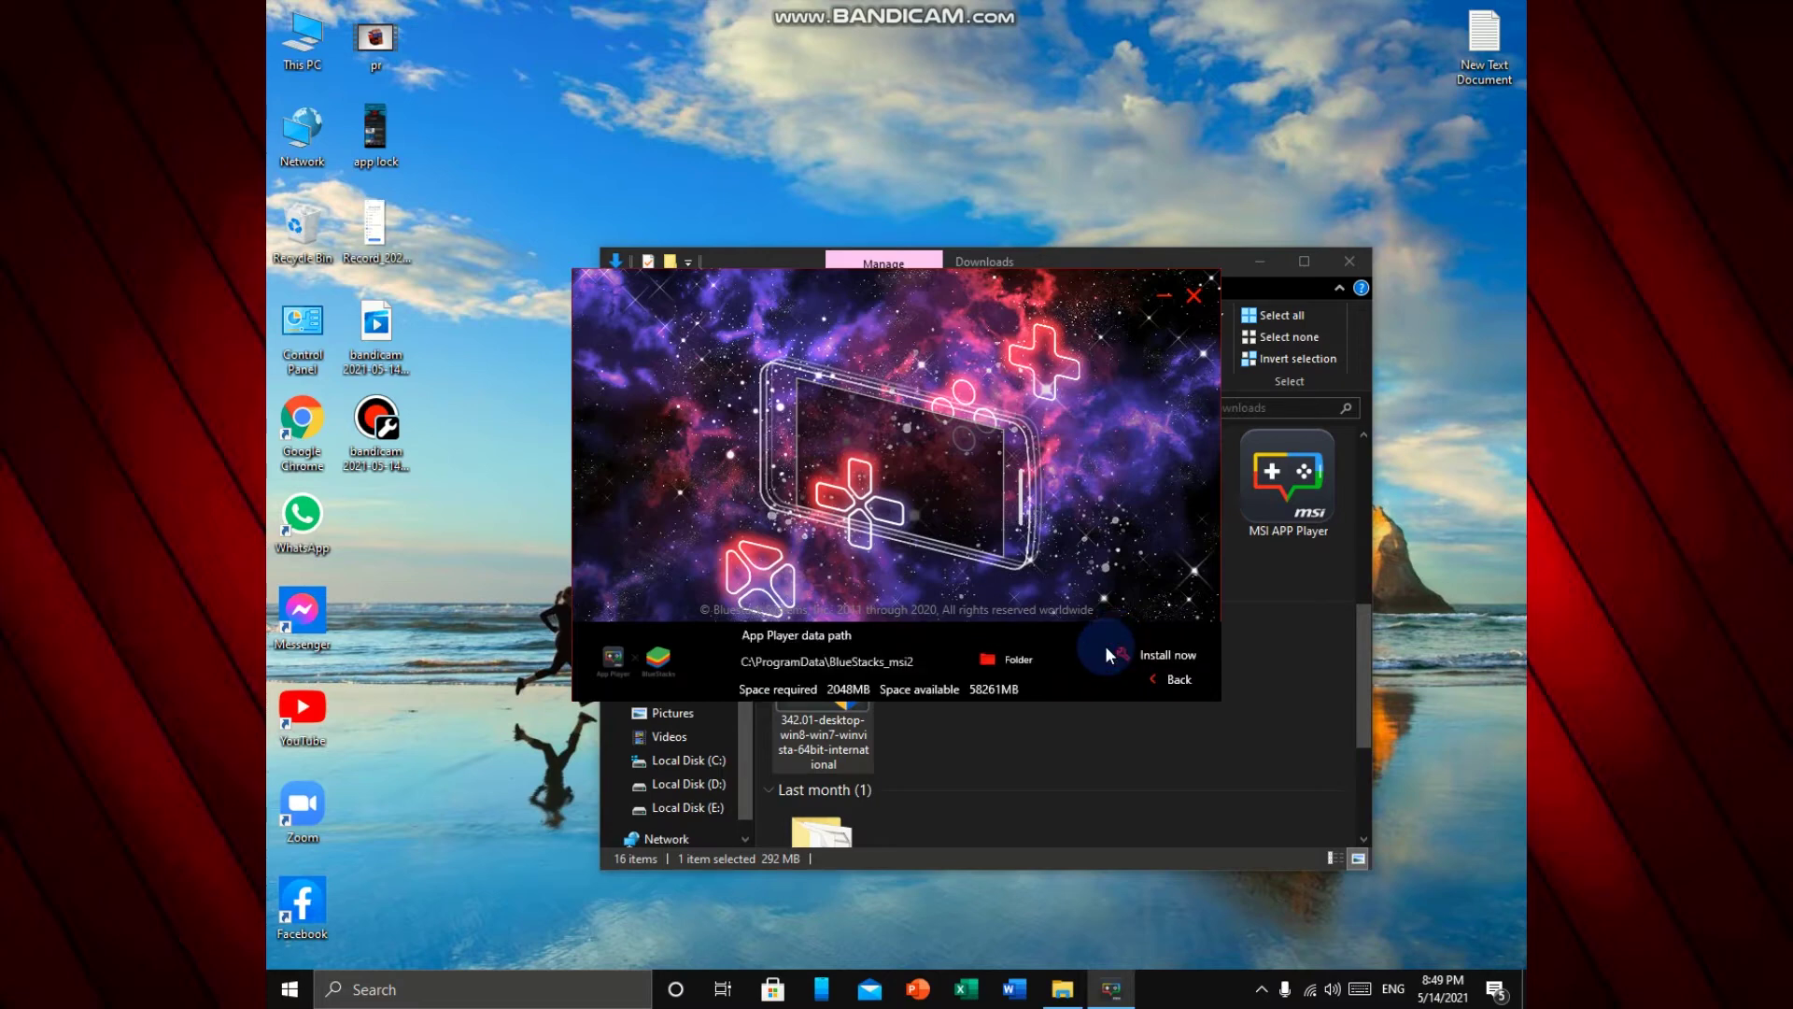
{"action": "left_click", "coordinate": [993, 653]}
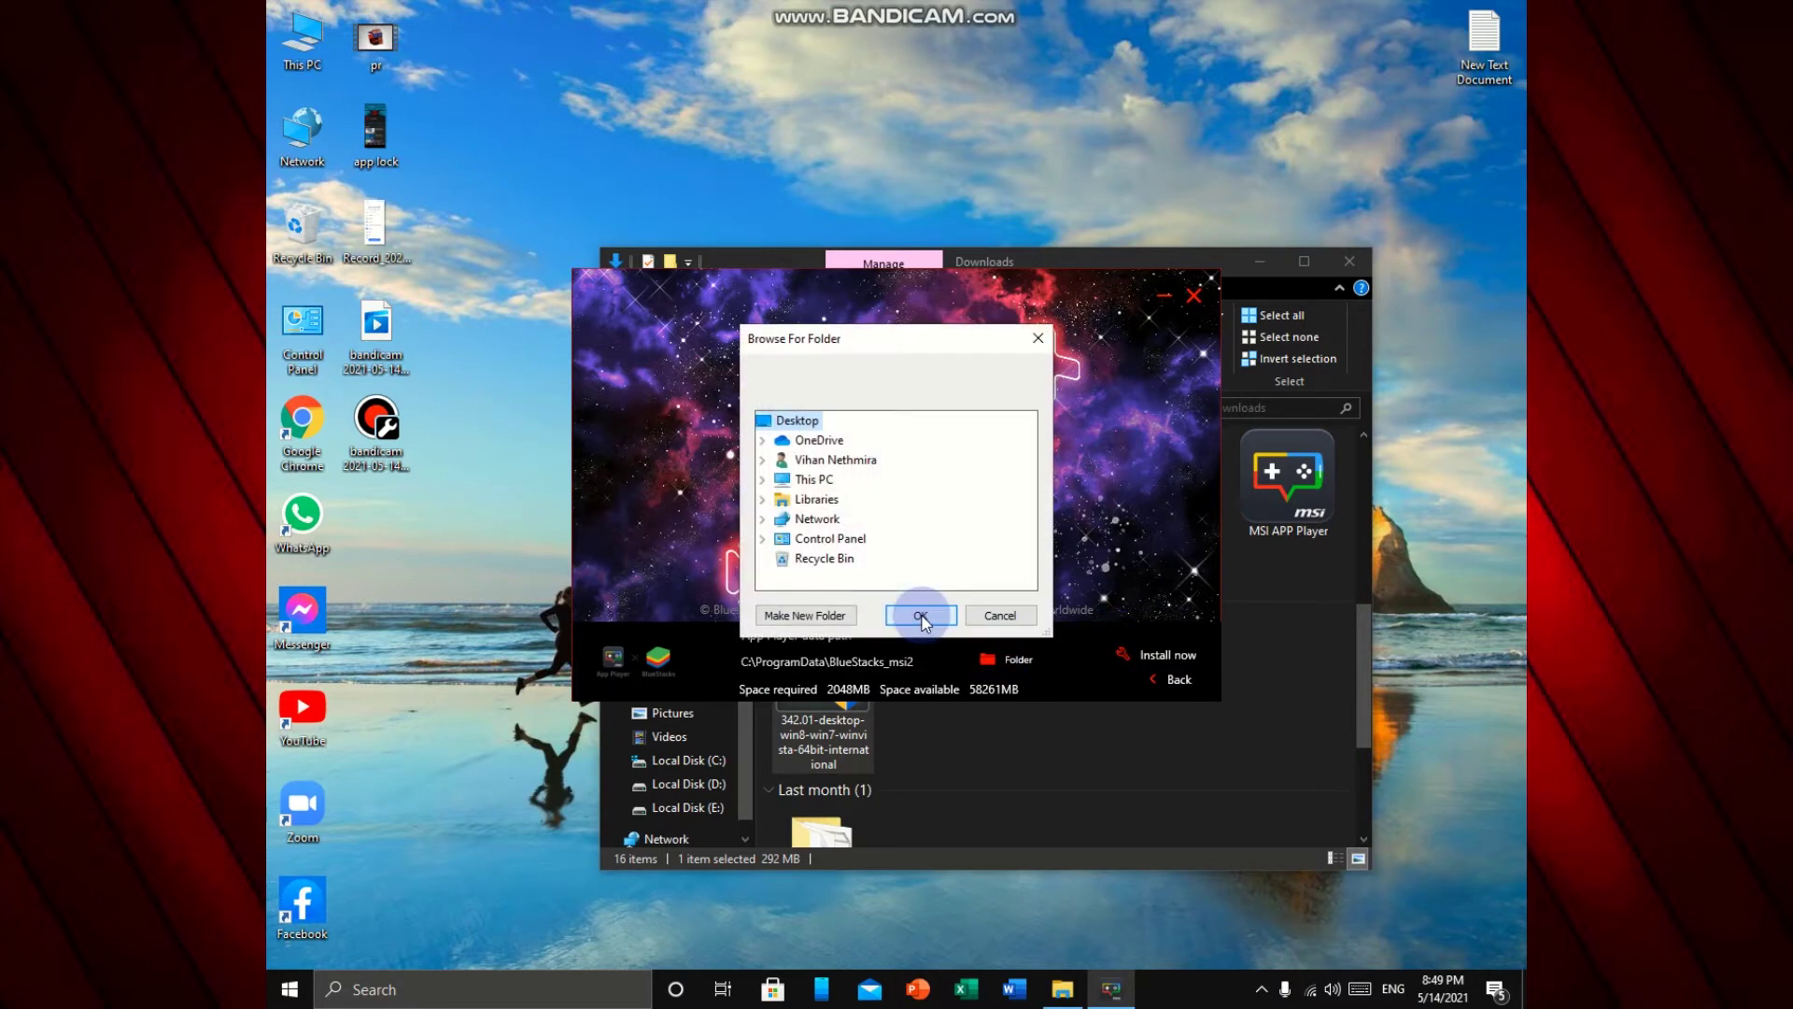
{"action": "left_click", "coordinate": [763, 499]}
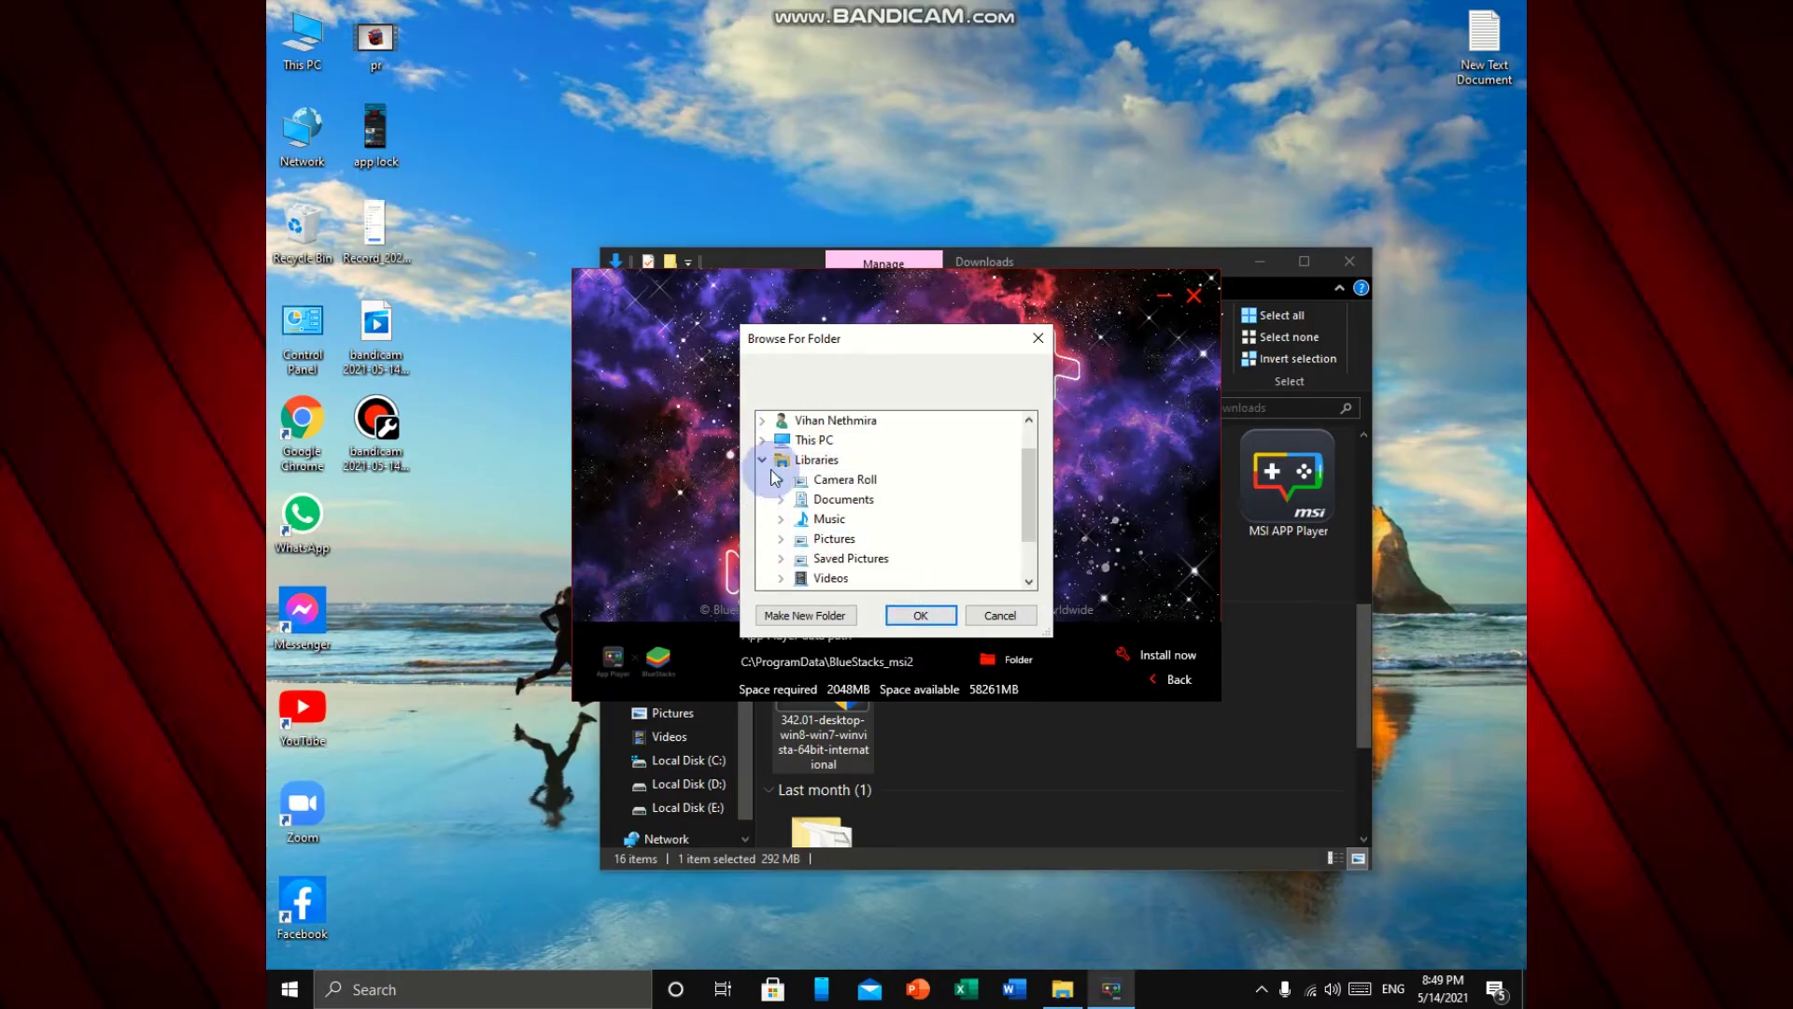
{"action": "left_click", "coordinate": [763, 440]}
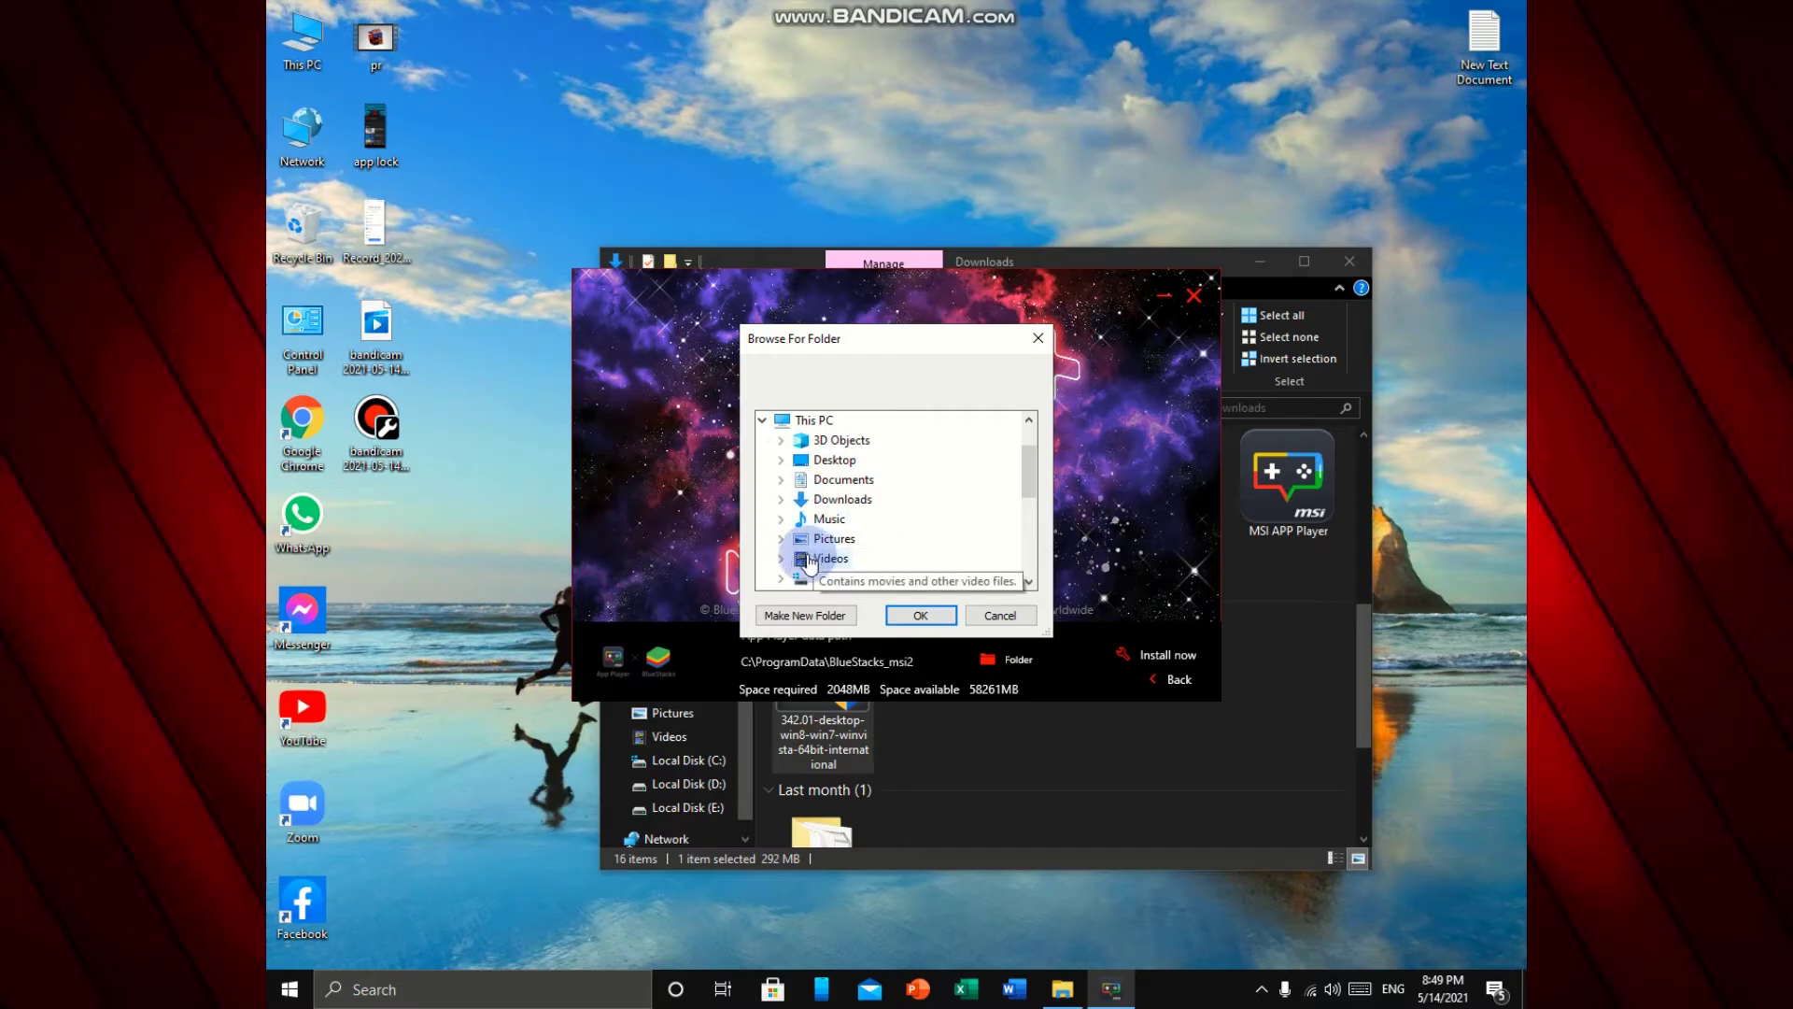
{"action": "scroll", "coordinate": [803, 560], "scroll_direction": "down", "scroll_amount": 2}
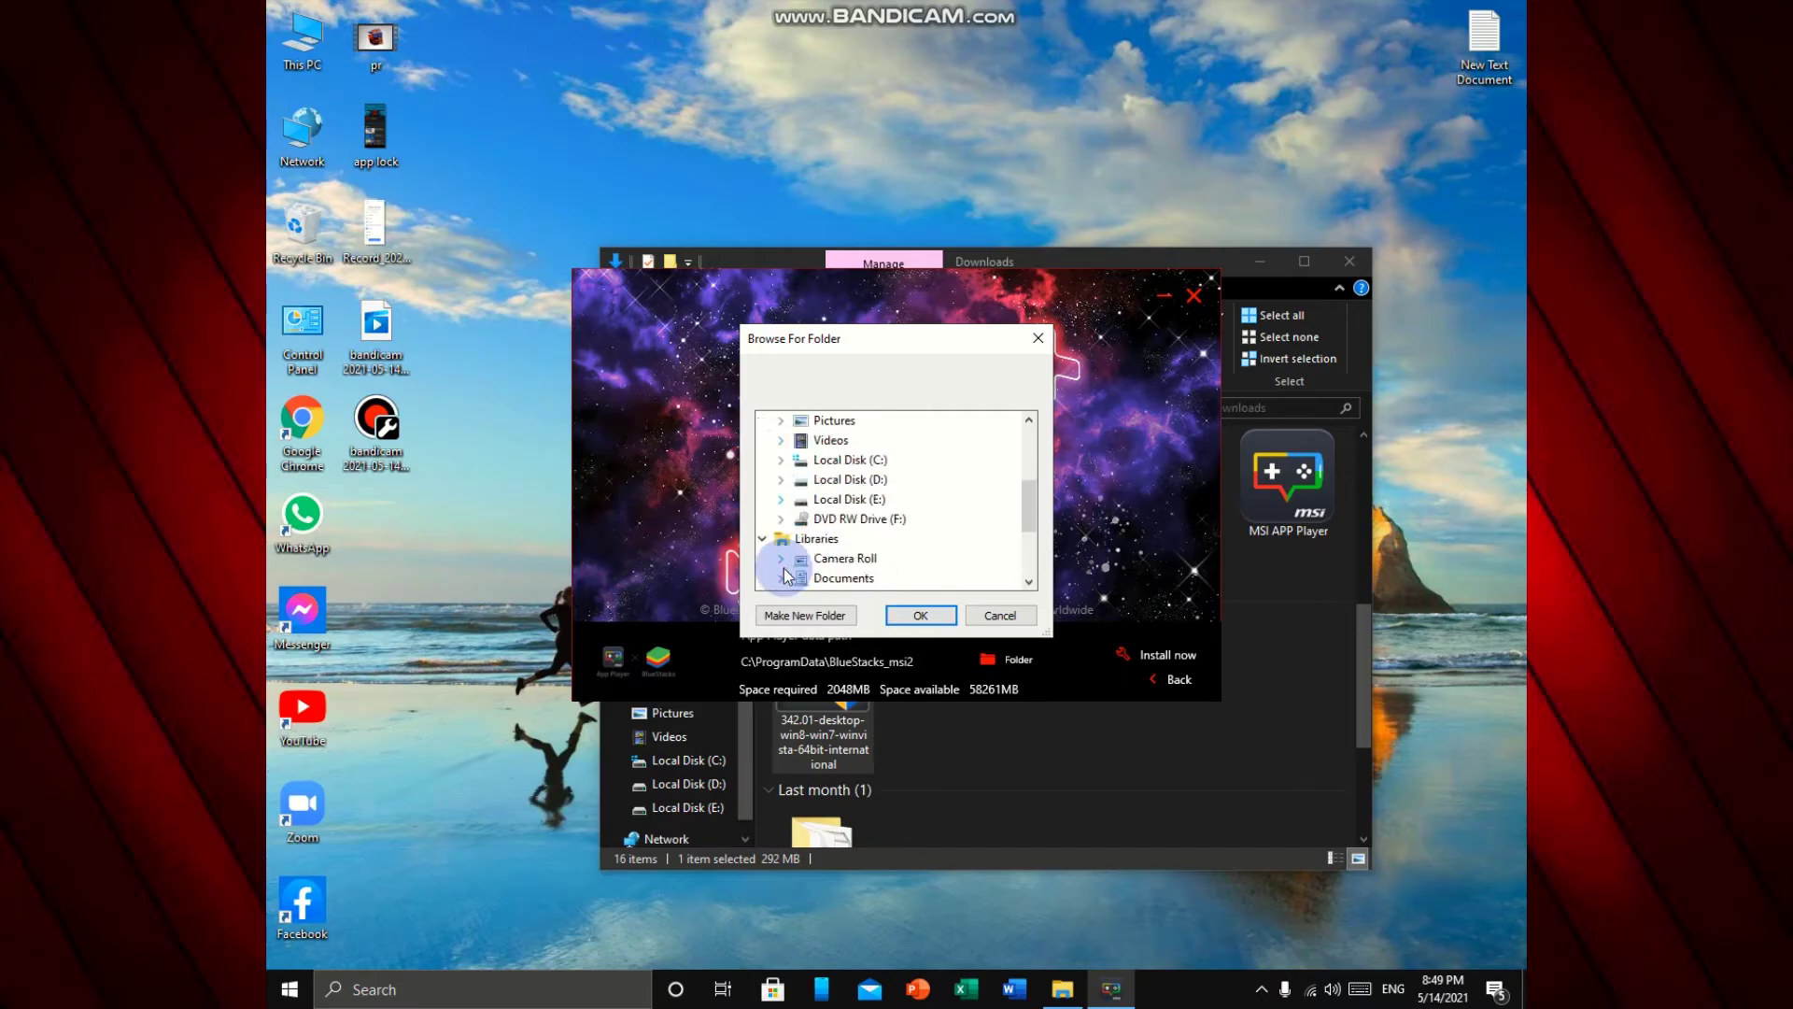
{"action": "left_click", "coordinate": [781, 479]}
{"action": "left_click", "coordinate": [829, 499]}
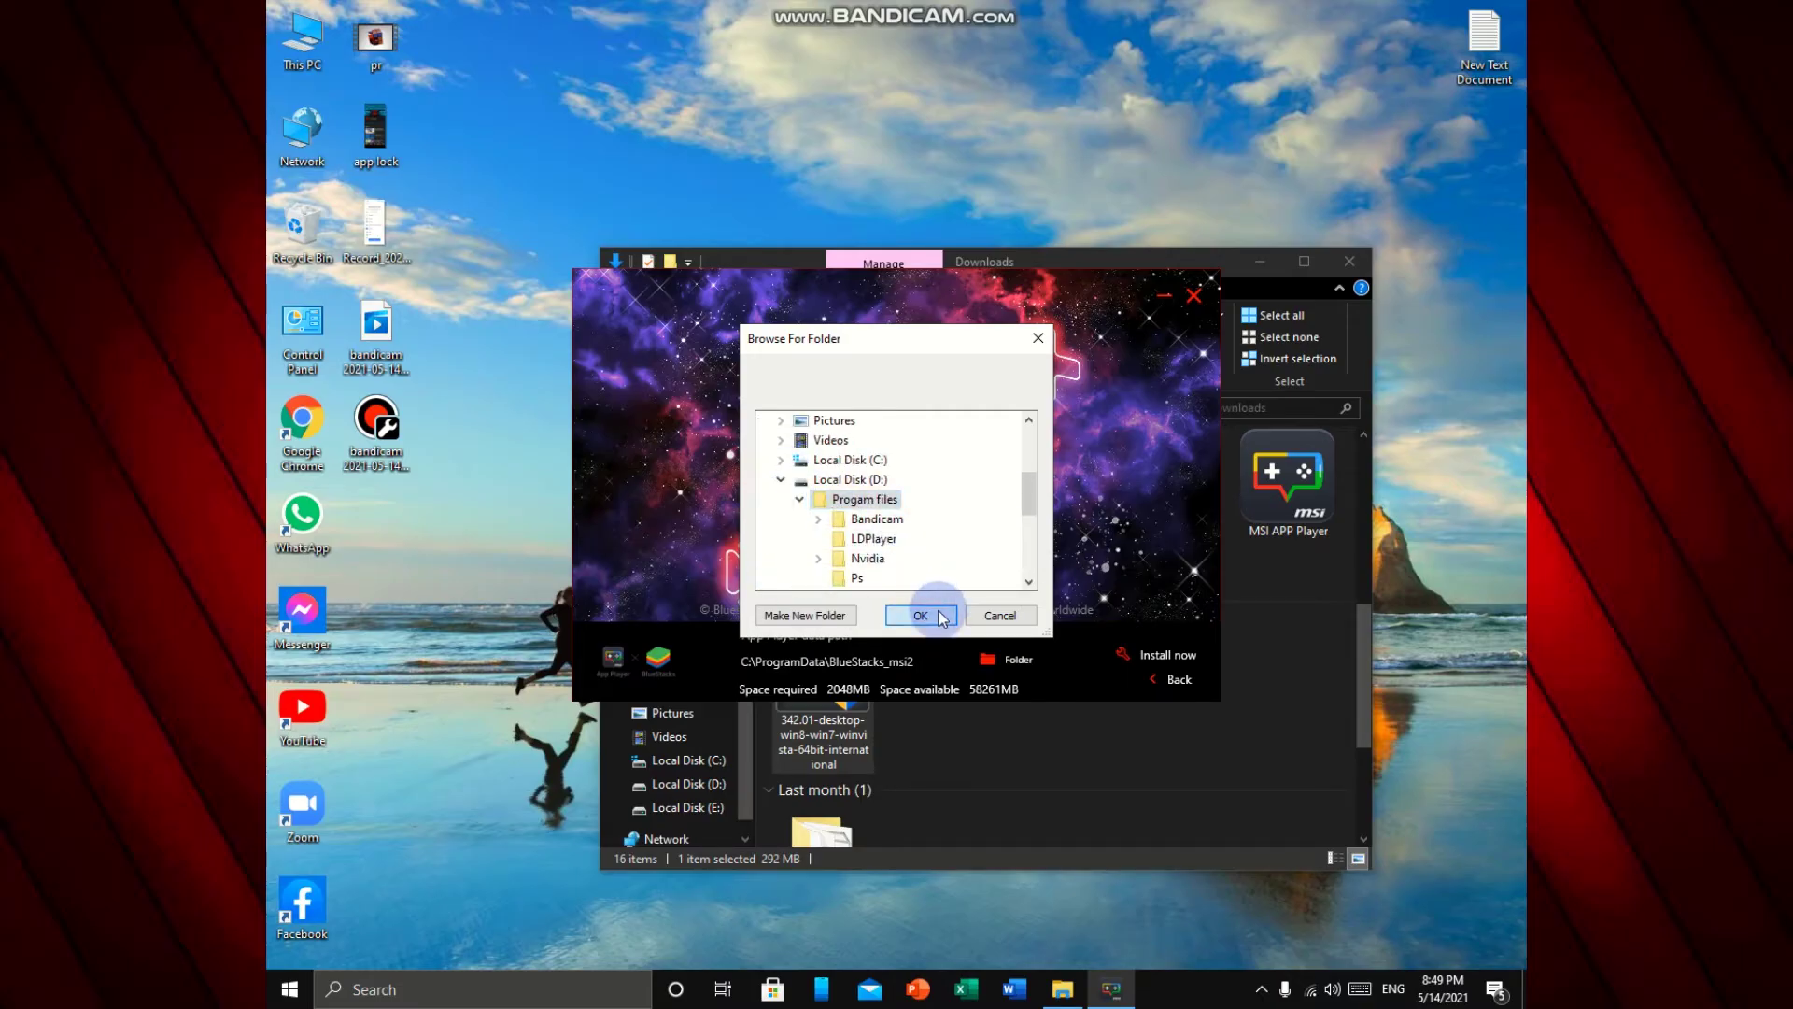
{"action": "left_click", "coordinate": [939, 615]}
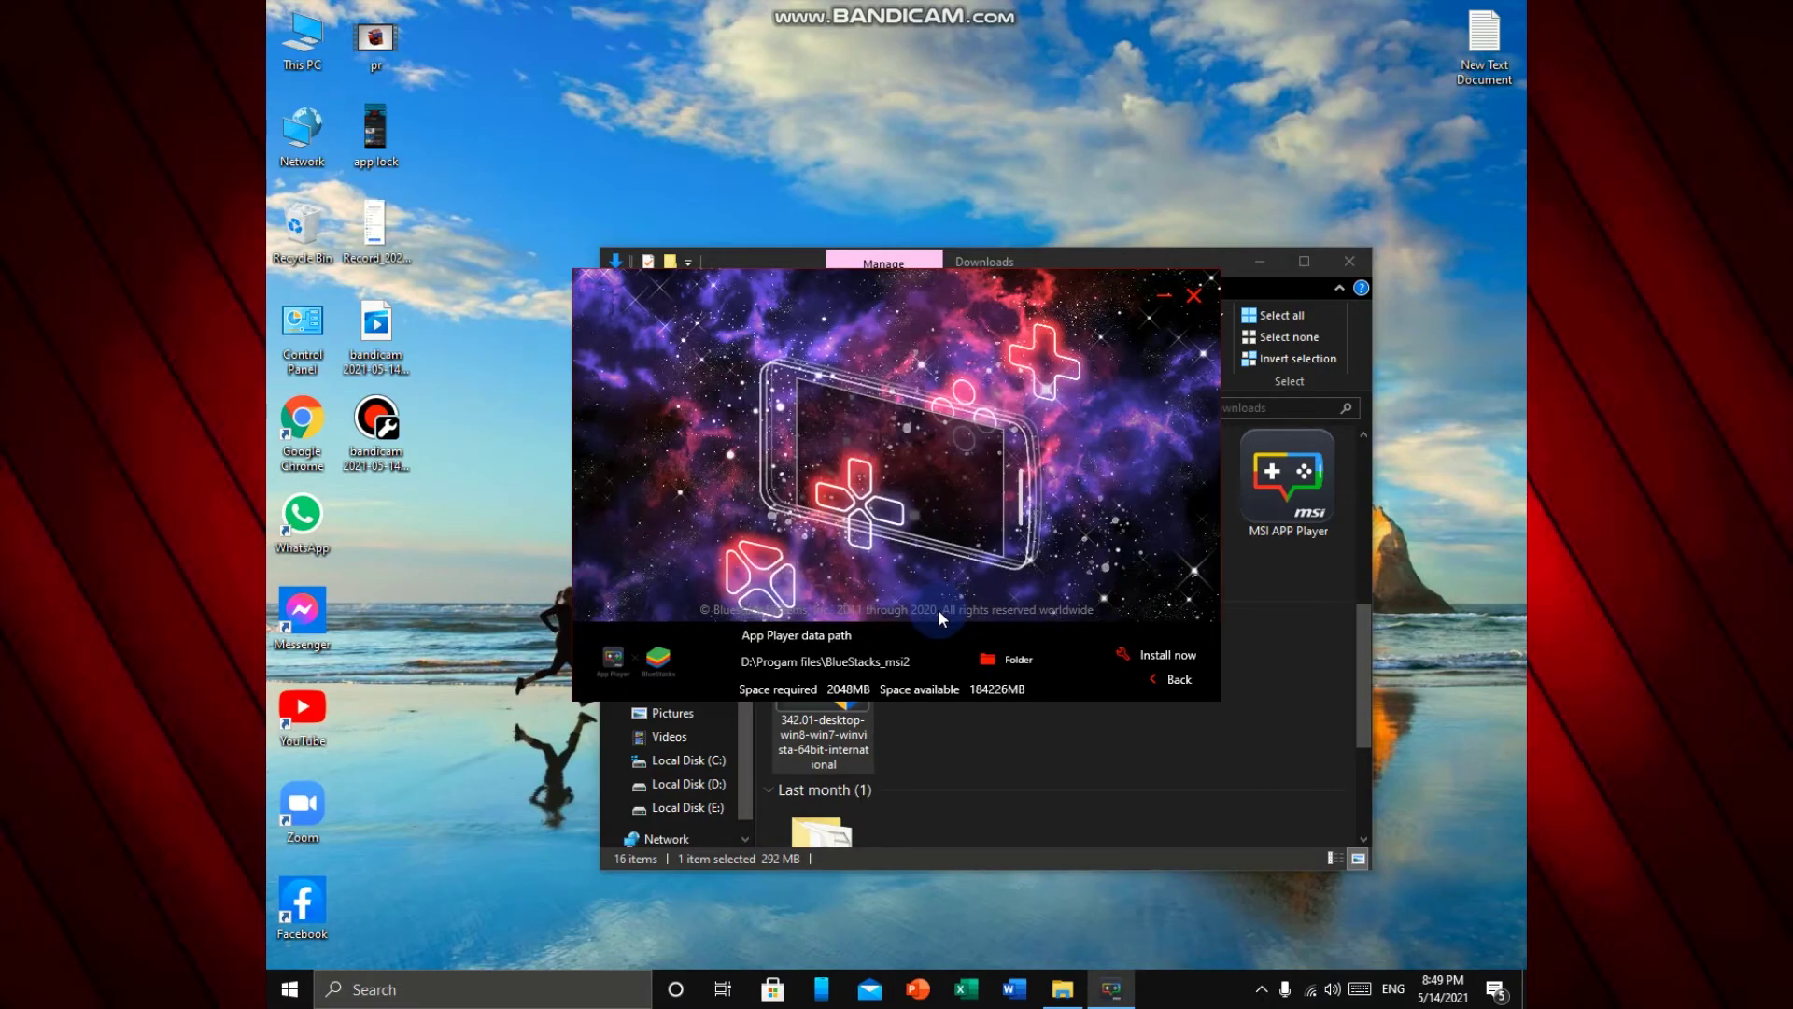
{"action": "left_click", "coordinate": [1150, 651]}
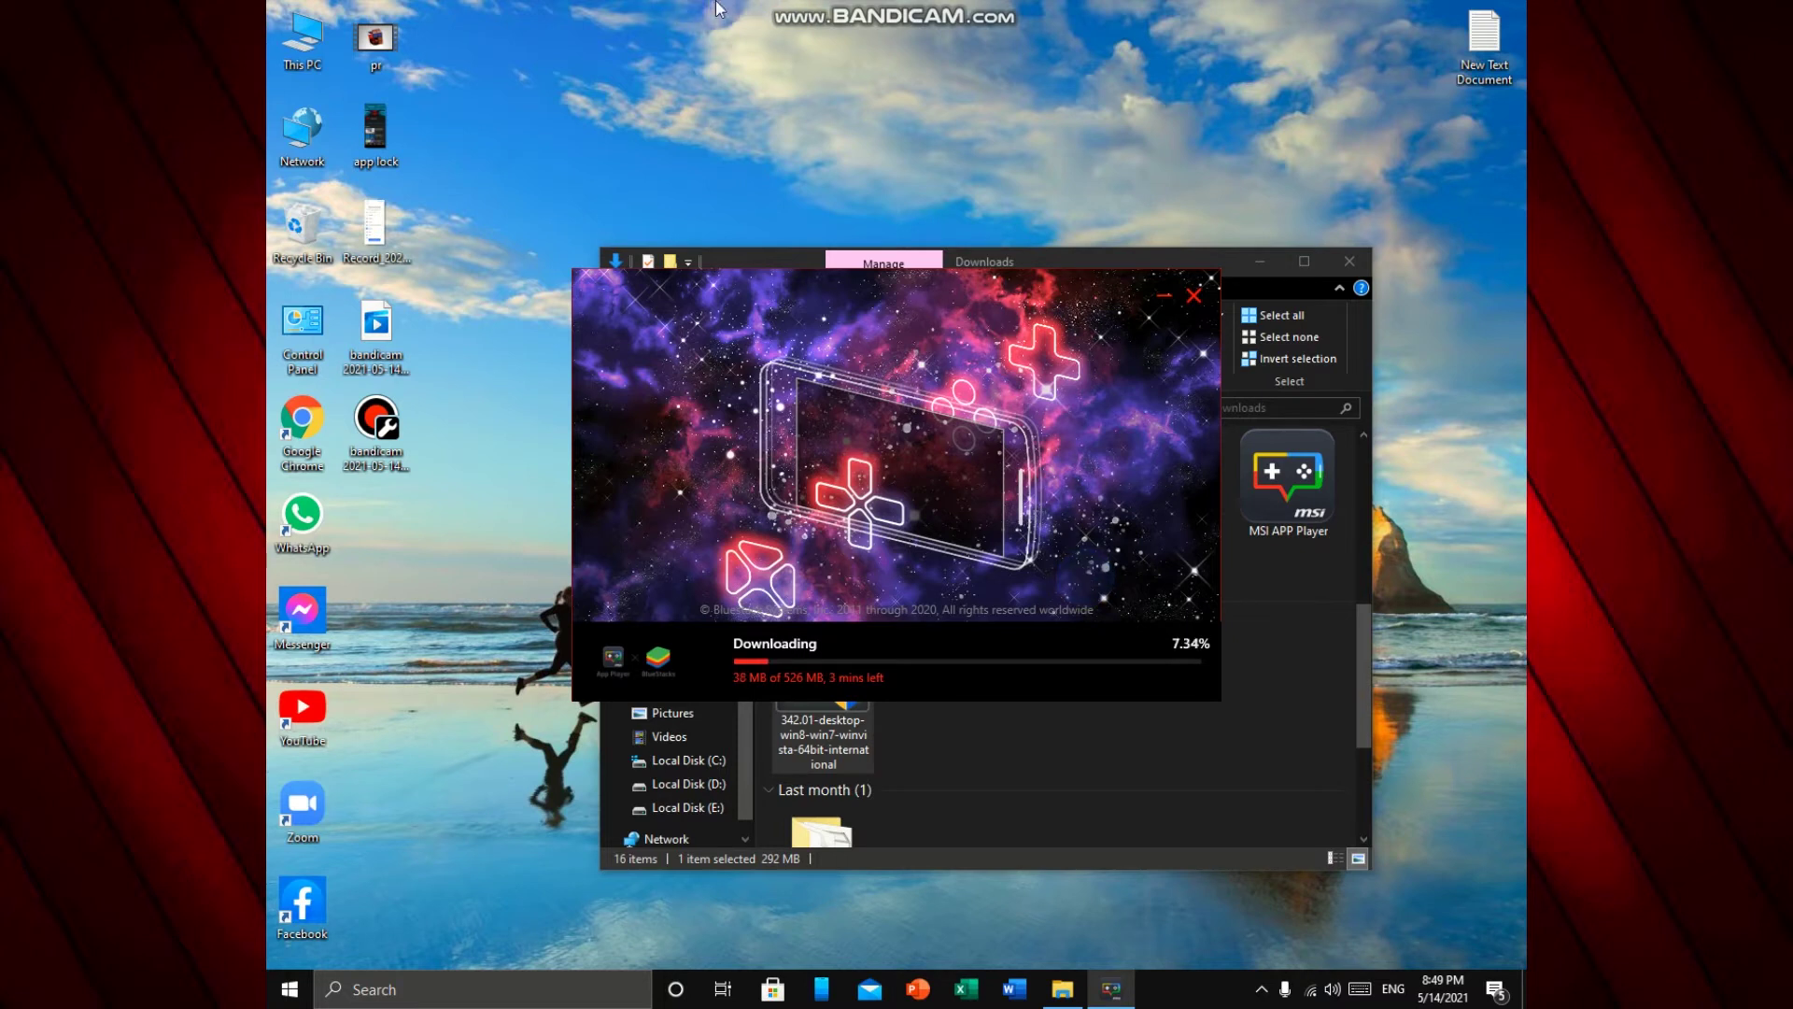
Start the Google Play sign-in and submit the Google account's e-mail address.
{"action": "mouse_move", "coordinate": [814, 7]}
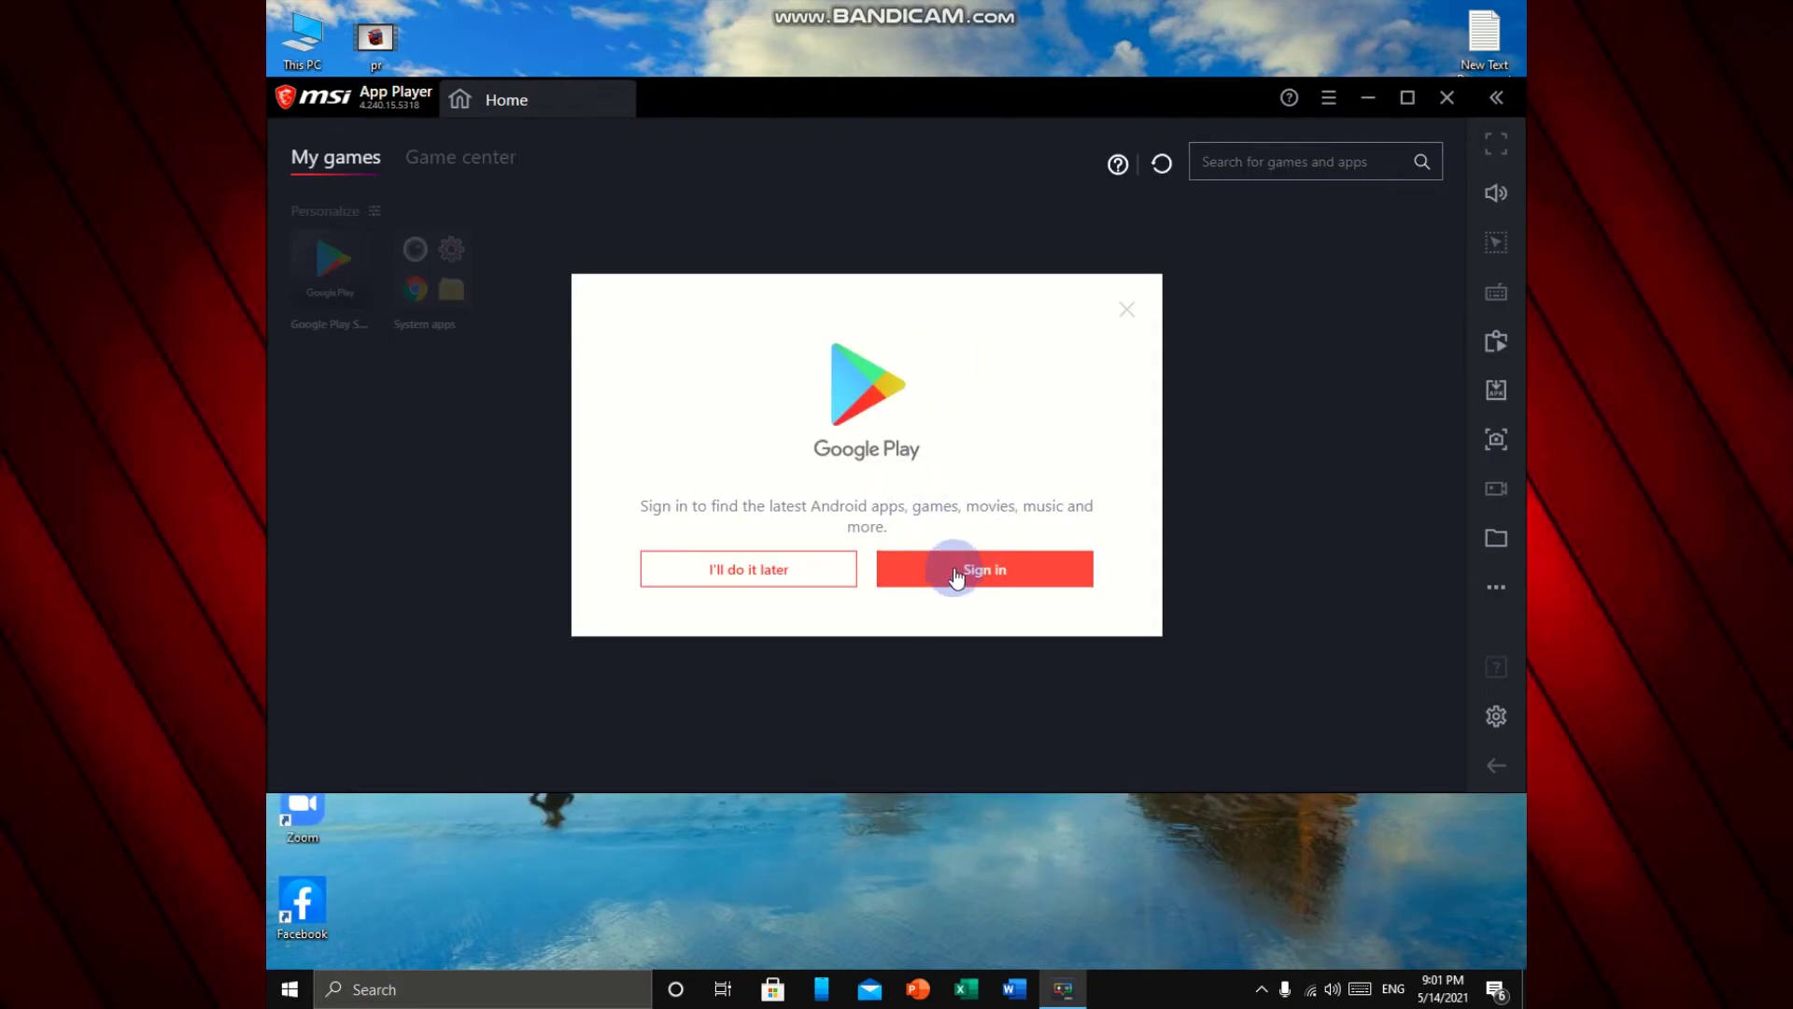
{"action": "left_click", "coordinate": [954, 571]}
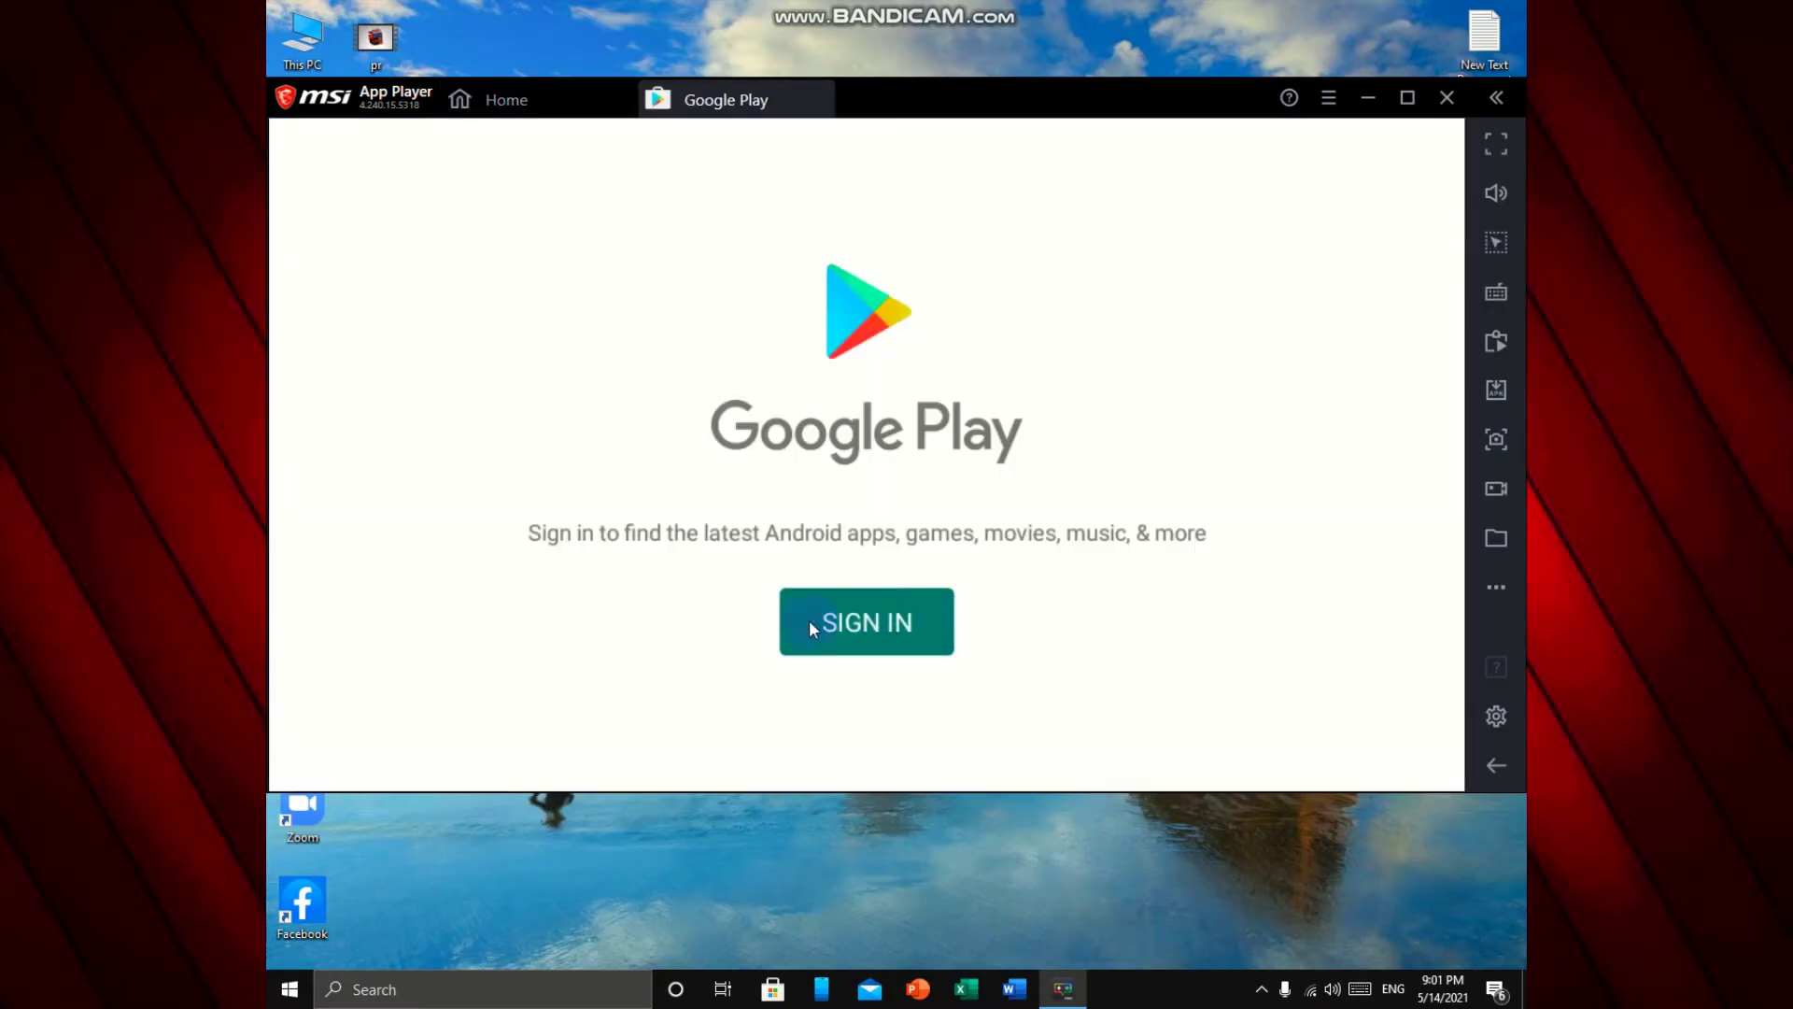
{"action": "left_click", "coordinate": [826, 625]}
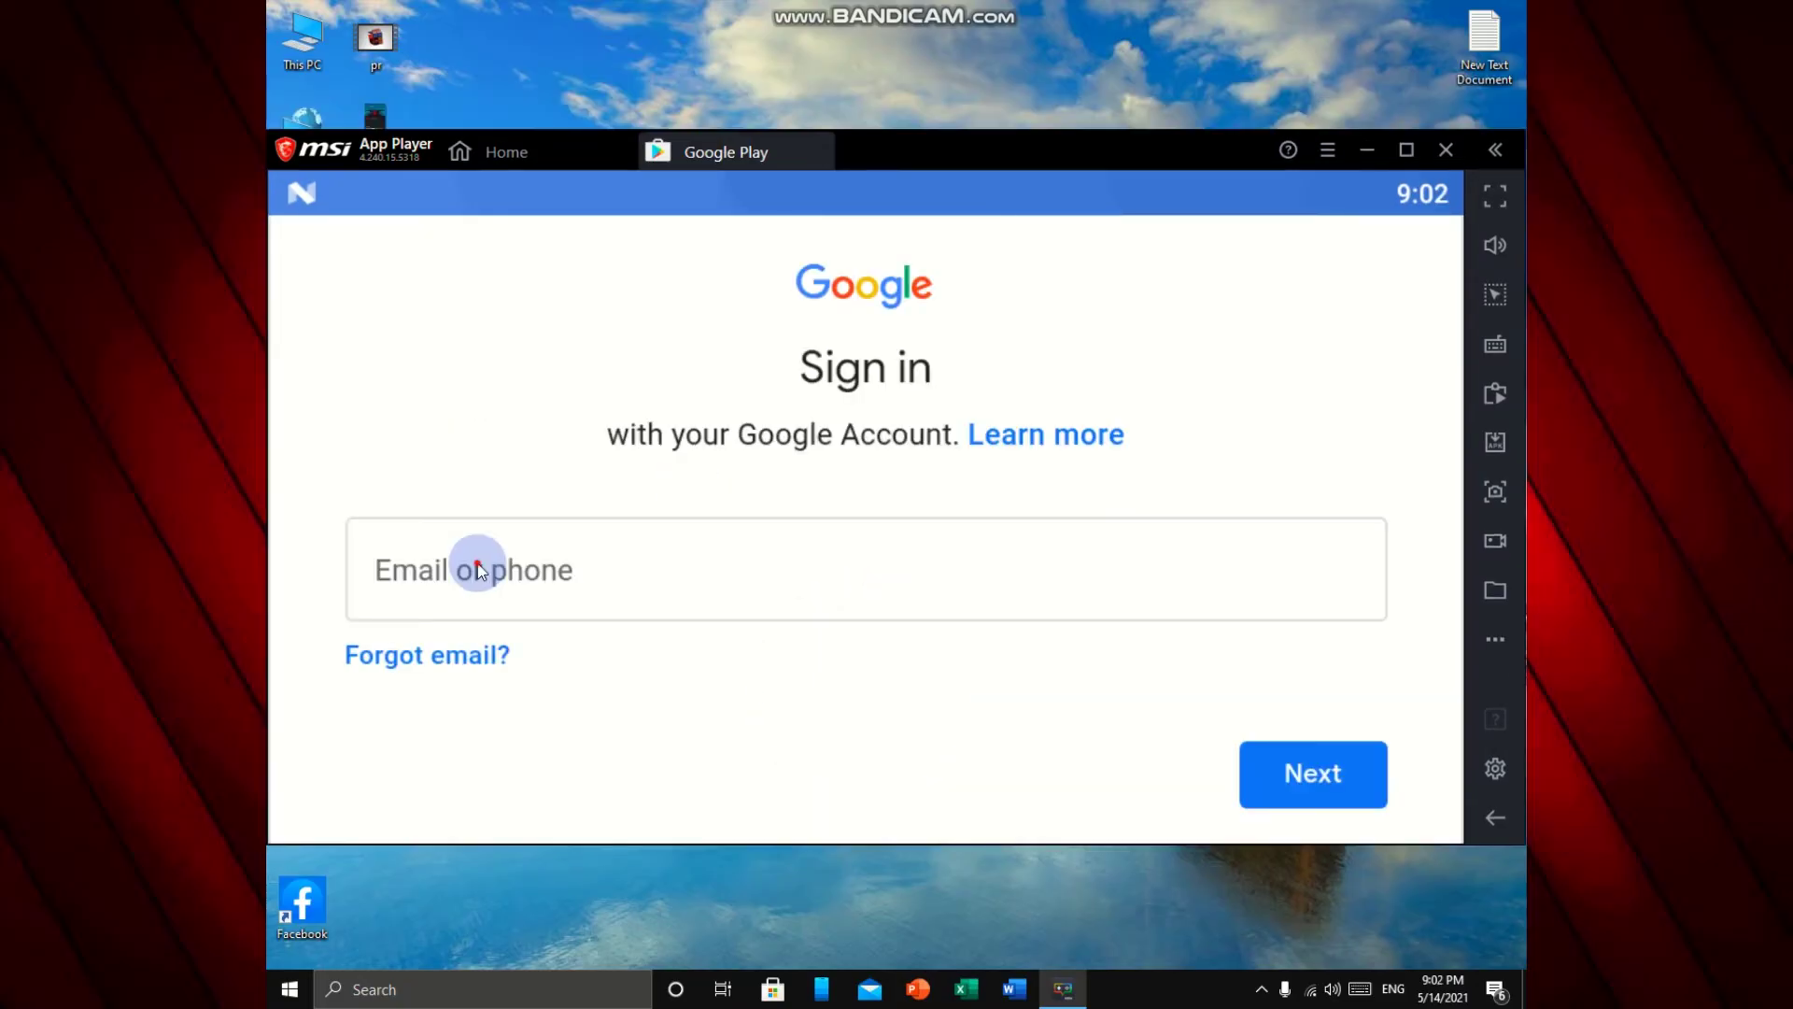
{"action": "left_click", "coordinate": [423, 579]}
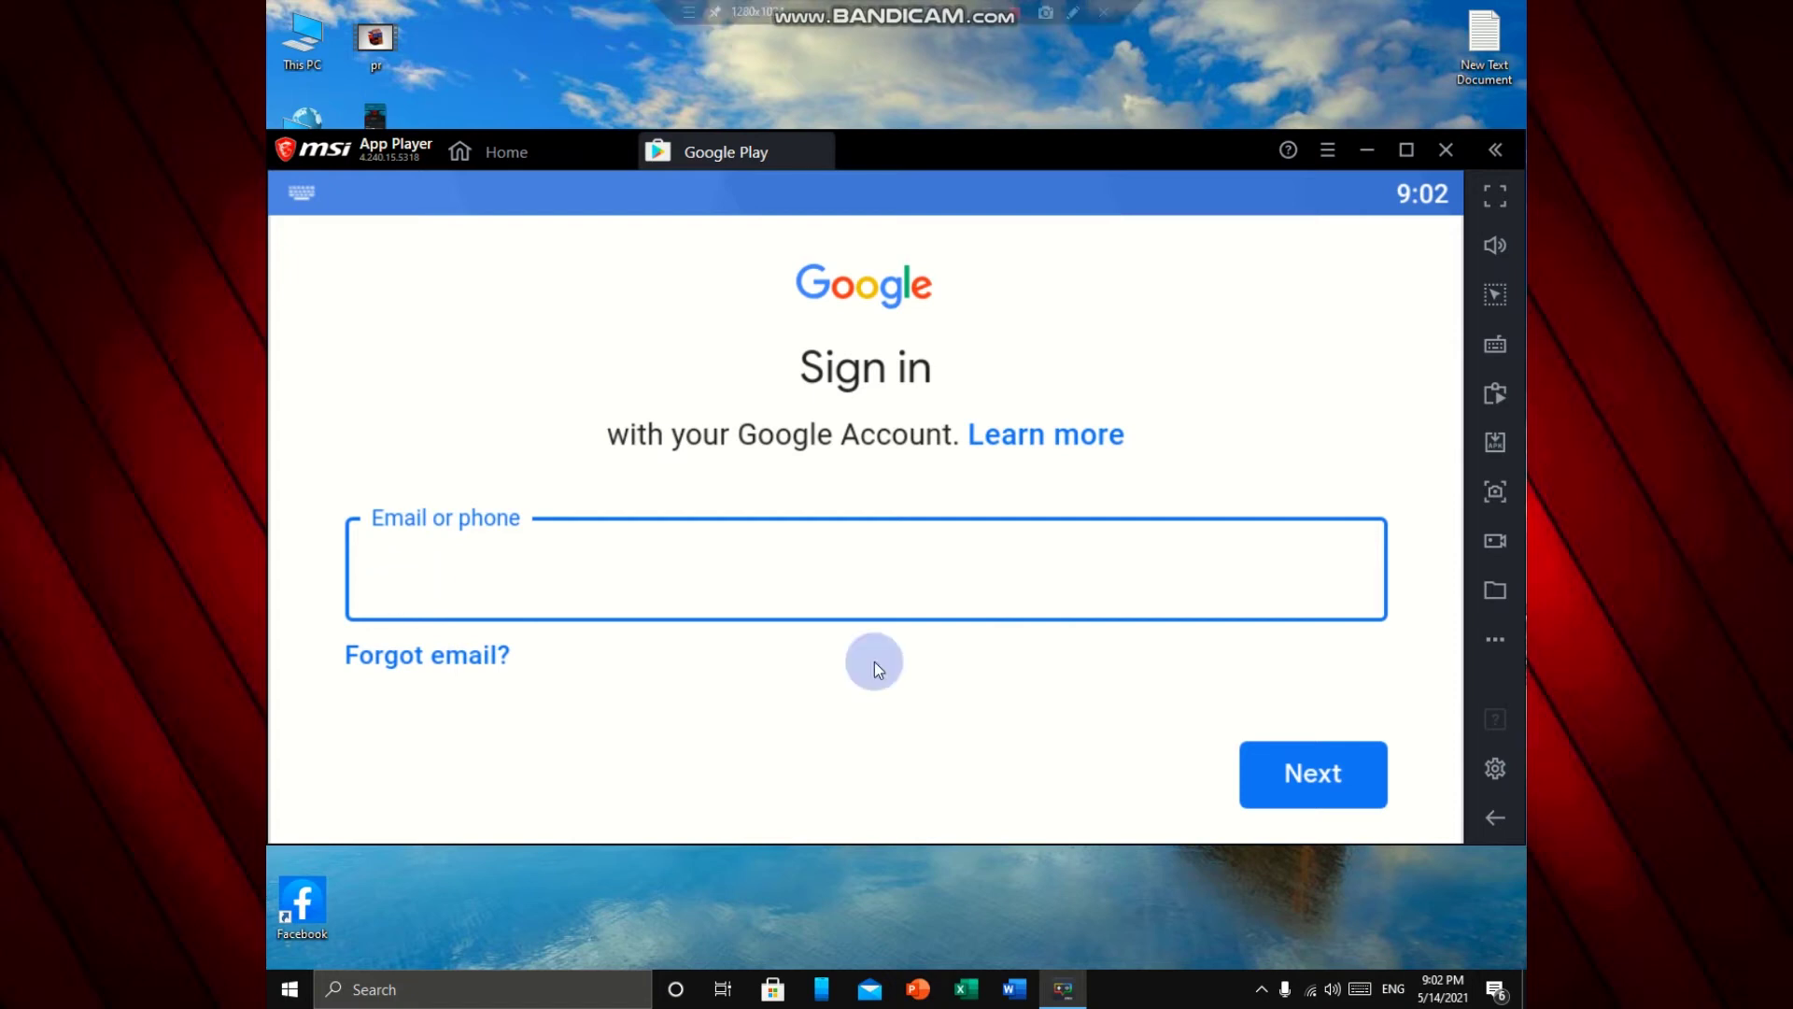
{"action": "key", "text": "ctrl+v"}
{"action": "left_click", "coordinate": [1314, 779]}
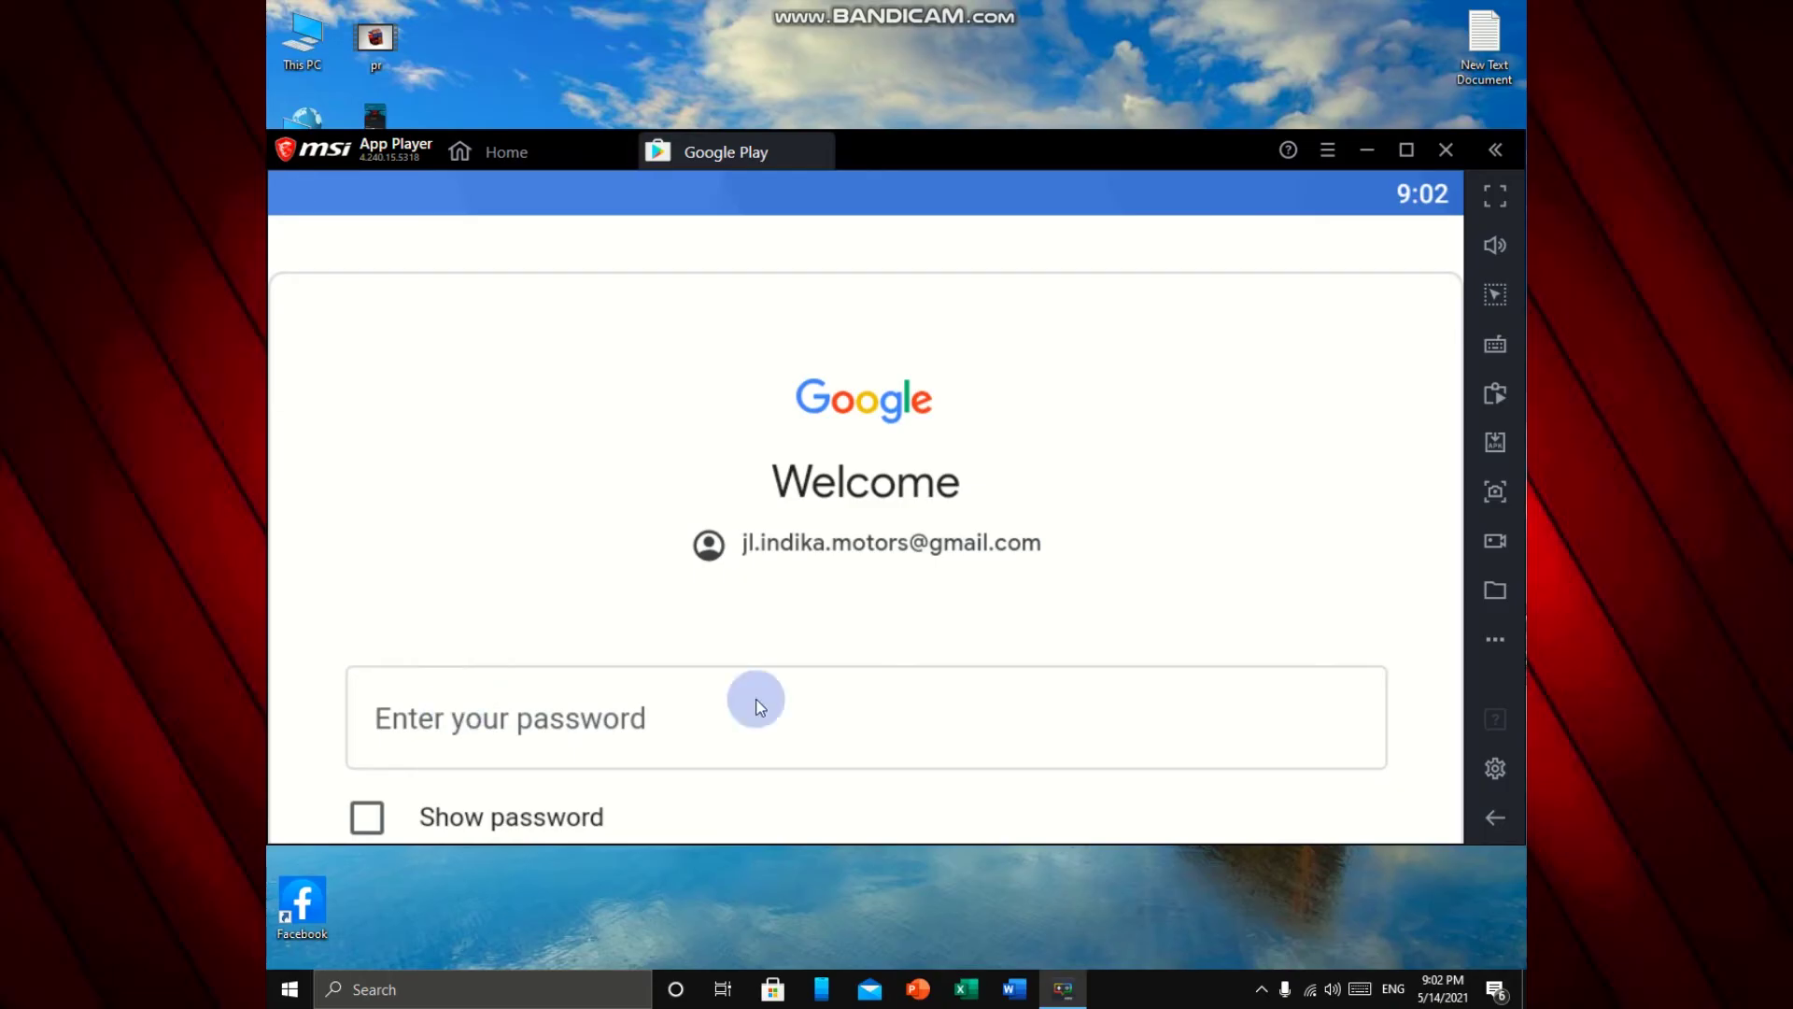
Agree to the Google terms and accept Google Services, with the player window maximized.
{"action": "scroll", "coordinate": [548, 408], "scroll_direction": "down", "scroll_amount": 5}
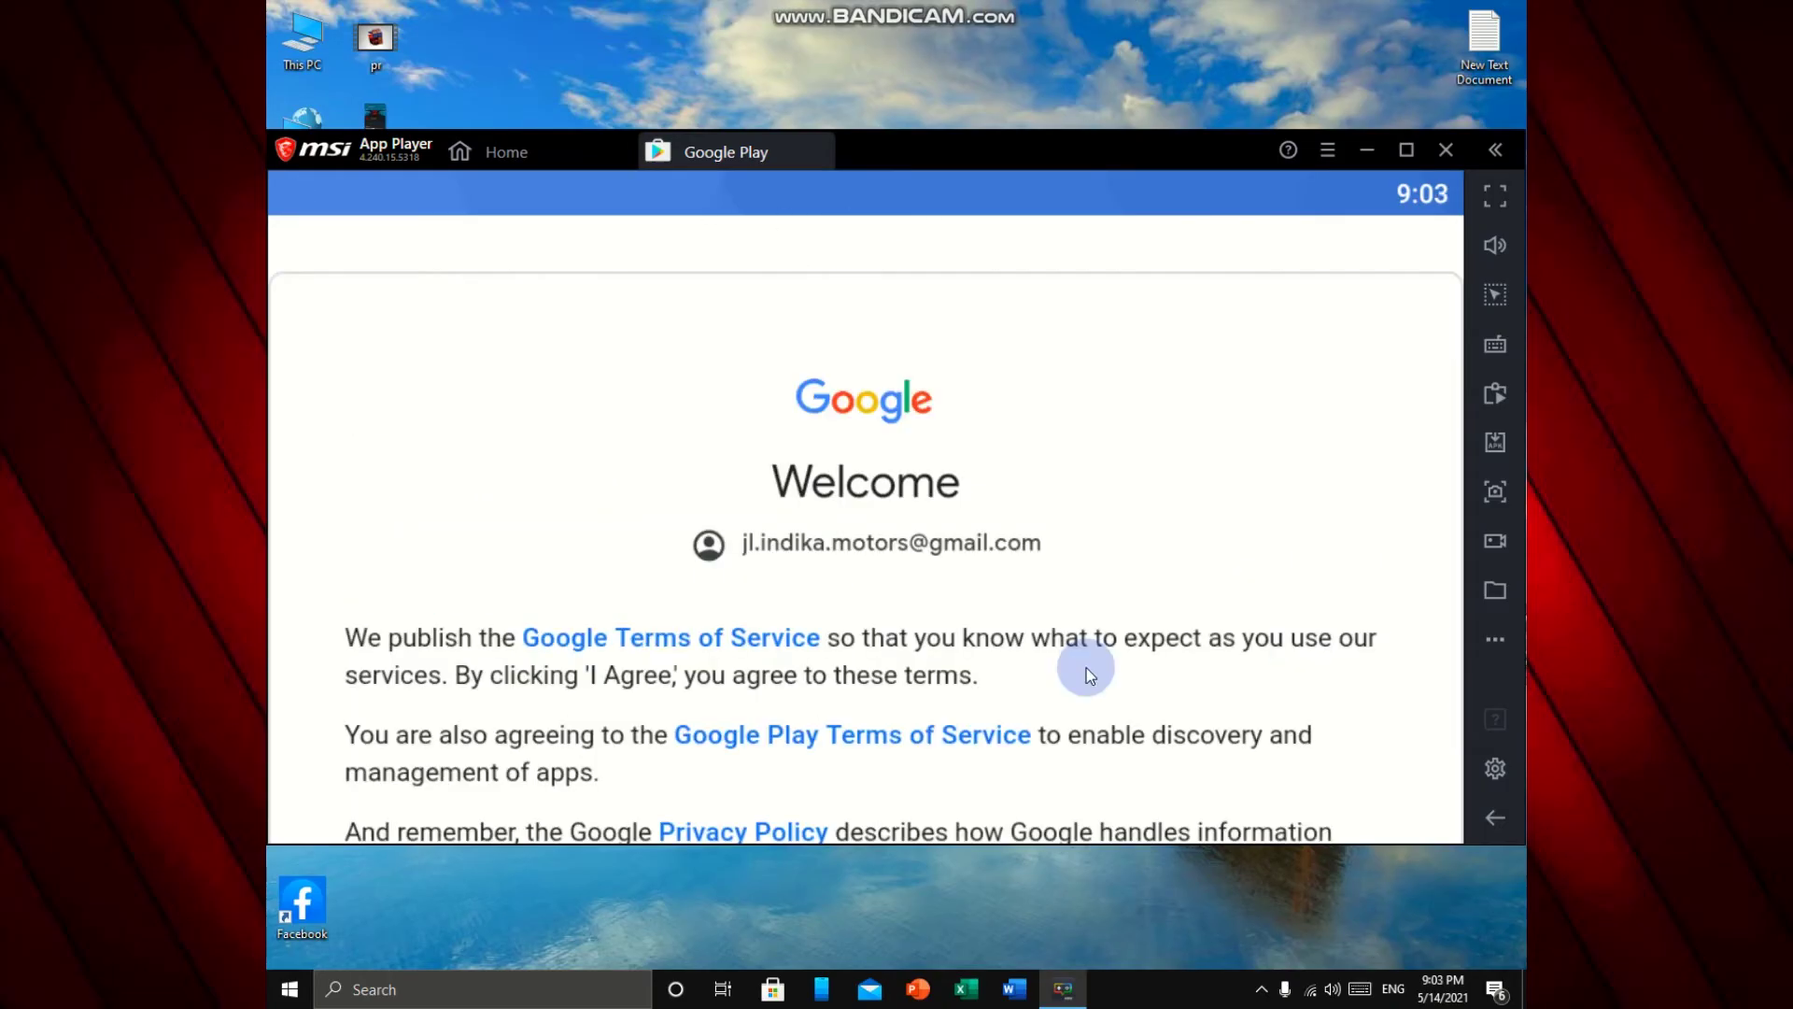
{"action": "scroll", "coordinate": [923, 559], "scroll_direction": "down", "scroll_amount": 5}
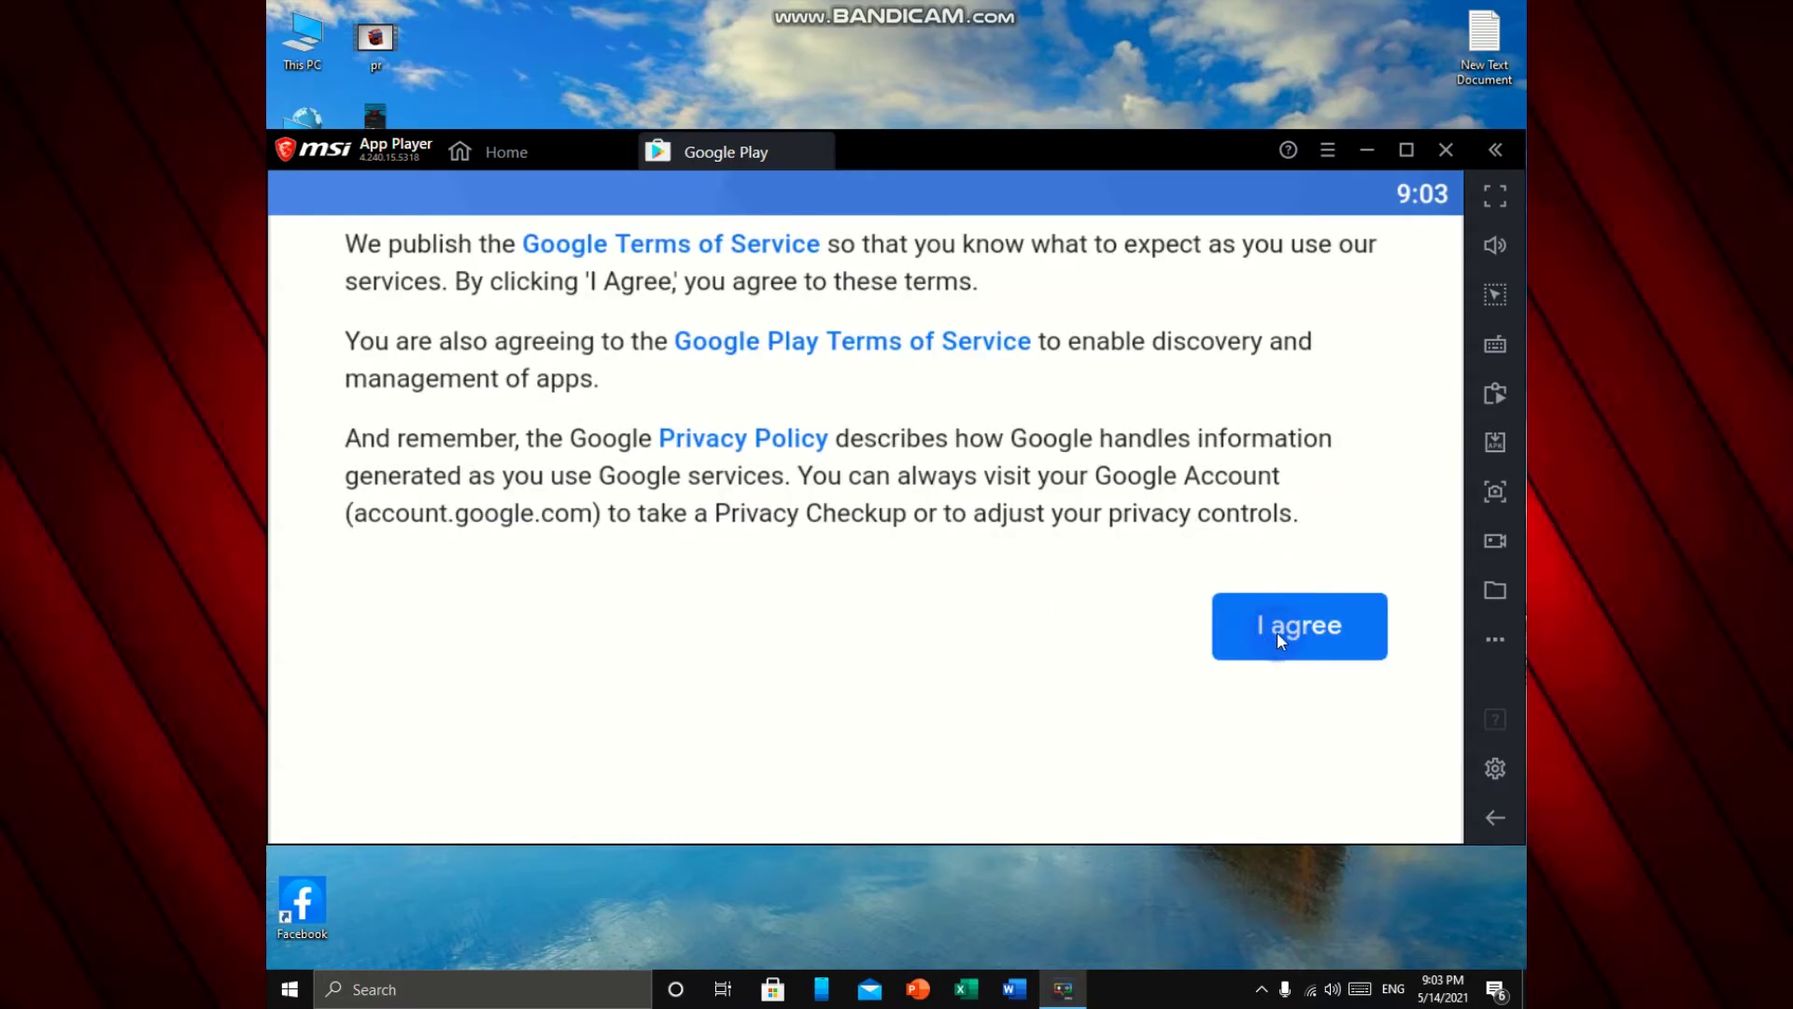
{"action": "left_click", "coordinate": [1276, 632]}
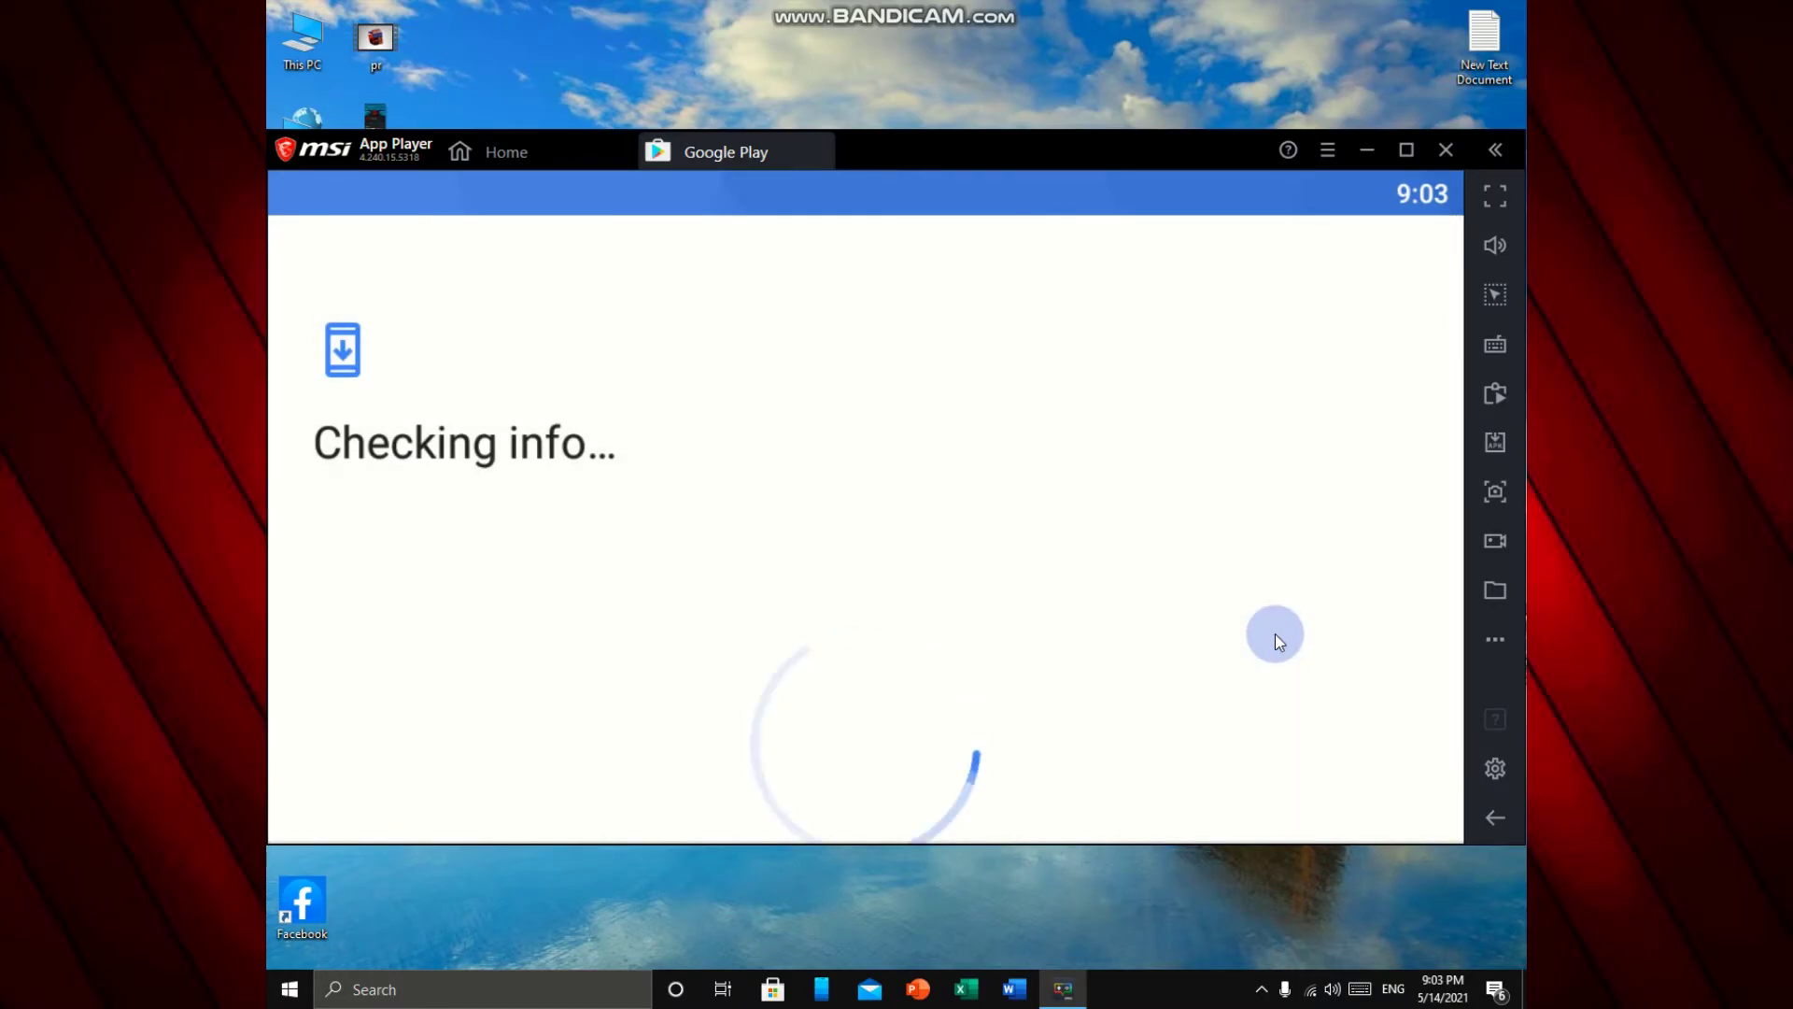
{"action": "left_click", "coordinate": [1405, 149]}
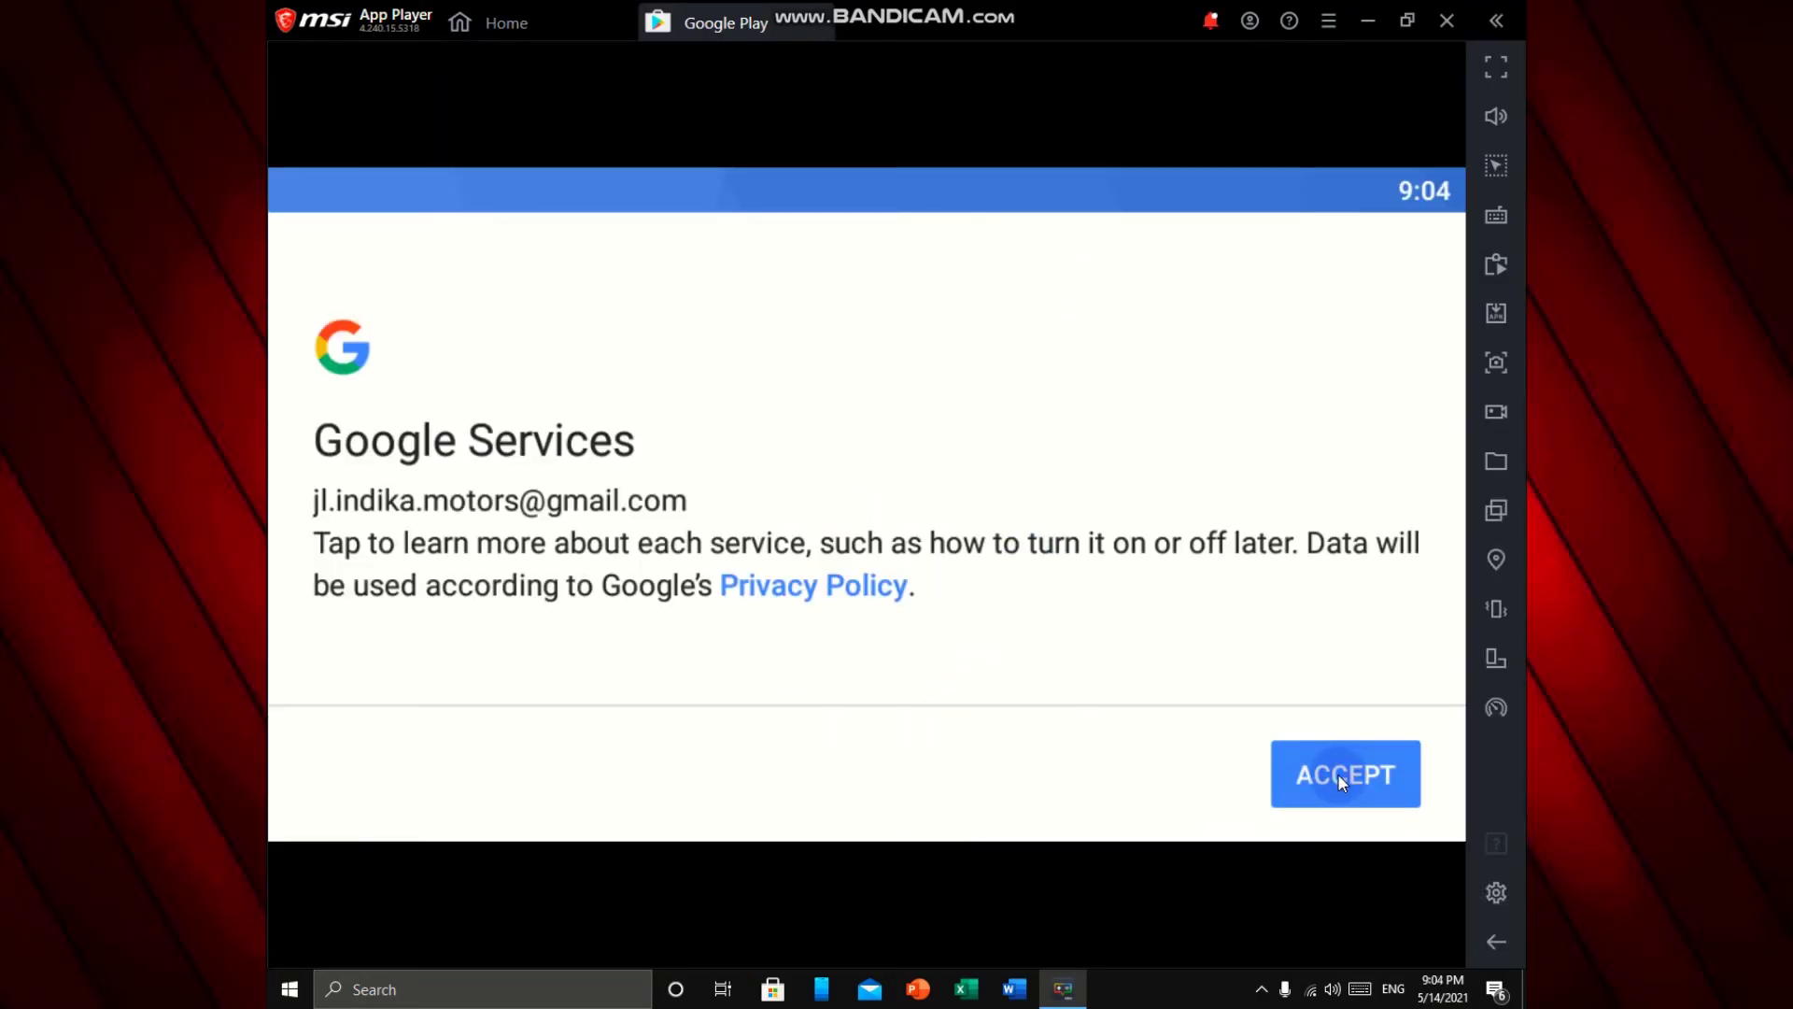
{"action": "left_click", "coordinate": [1338, 773]}
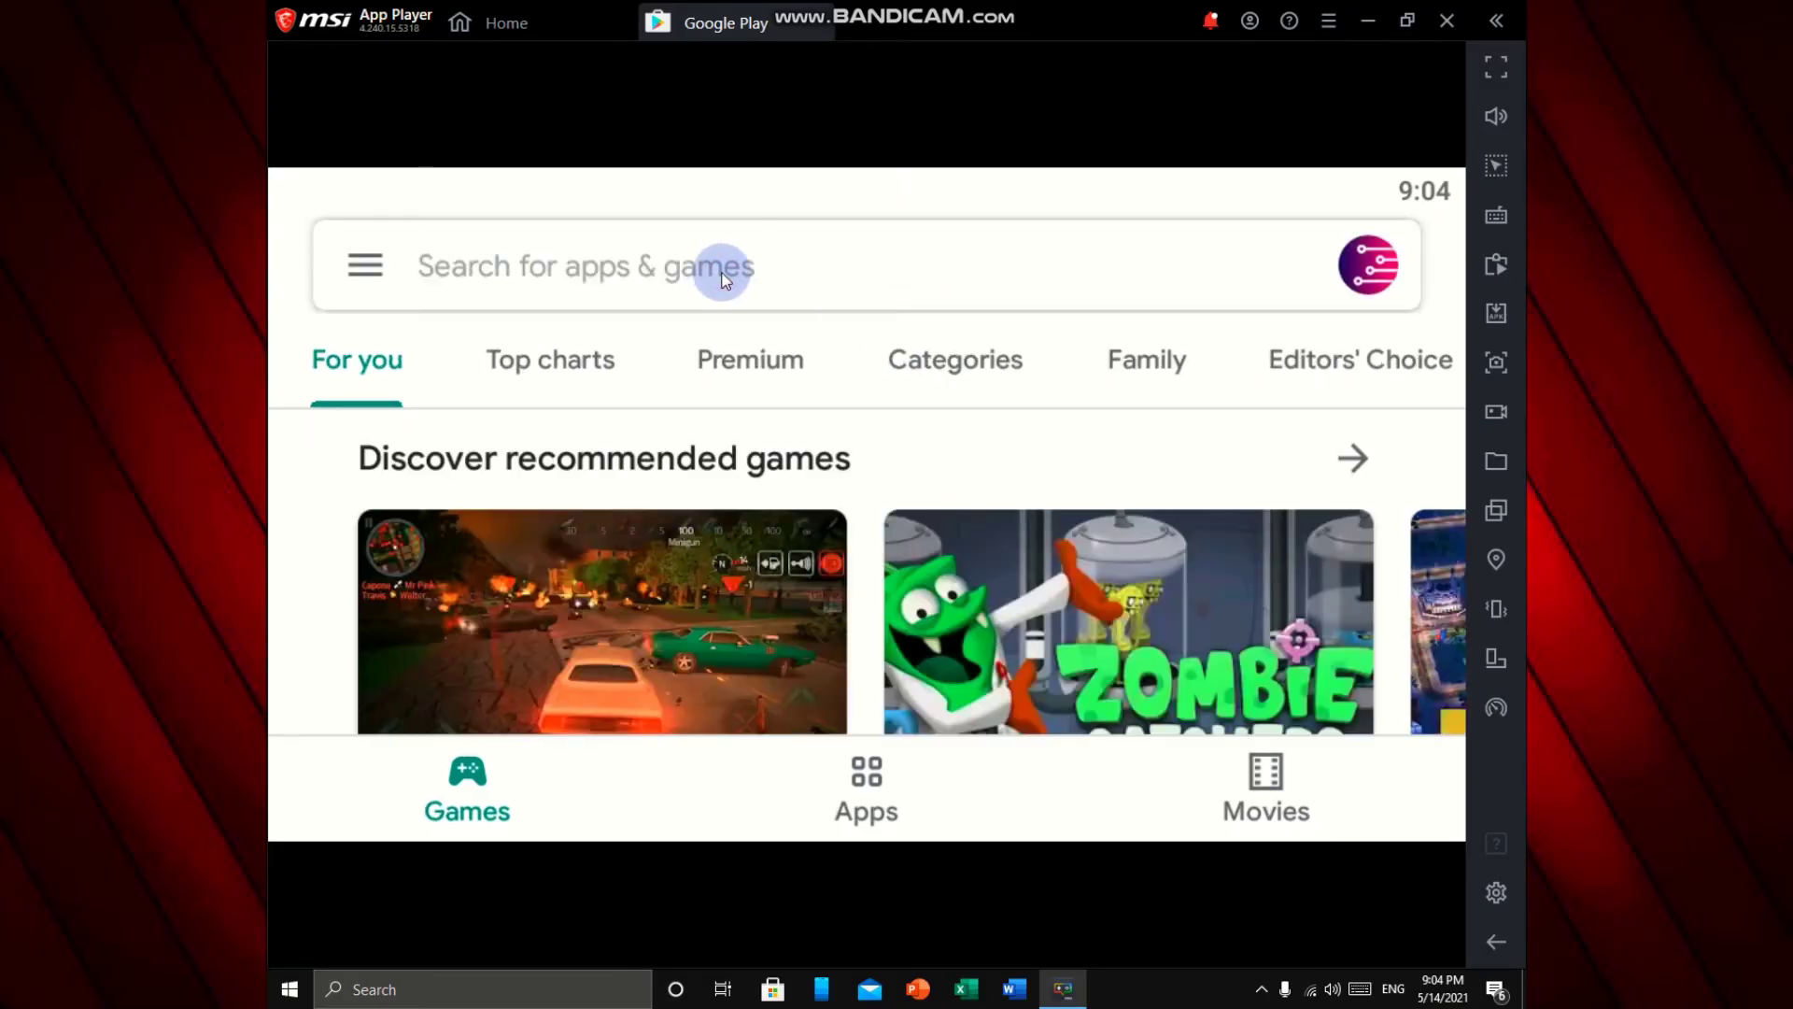
Search Google Play for "my", open the suggested MyDialog app and install it.
{"action": "left_click", "coordinate": [722, 277]}
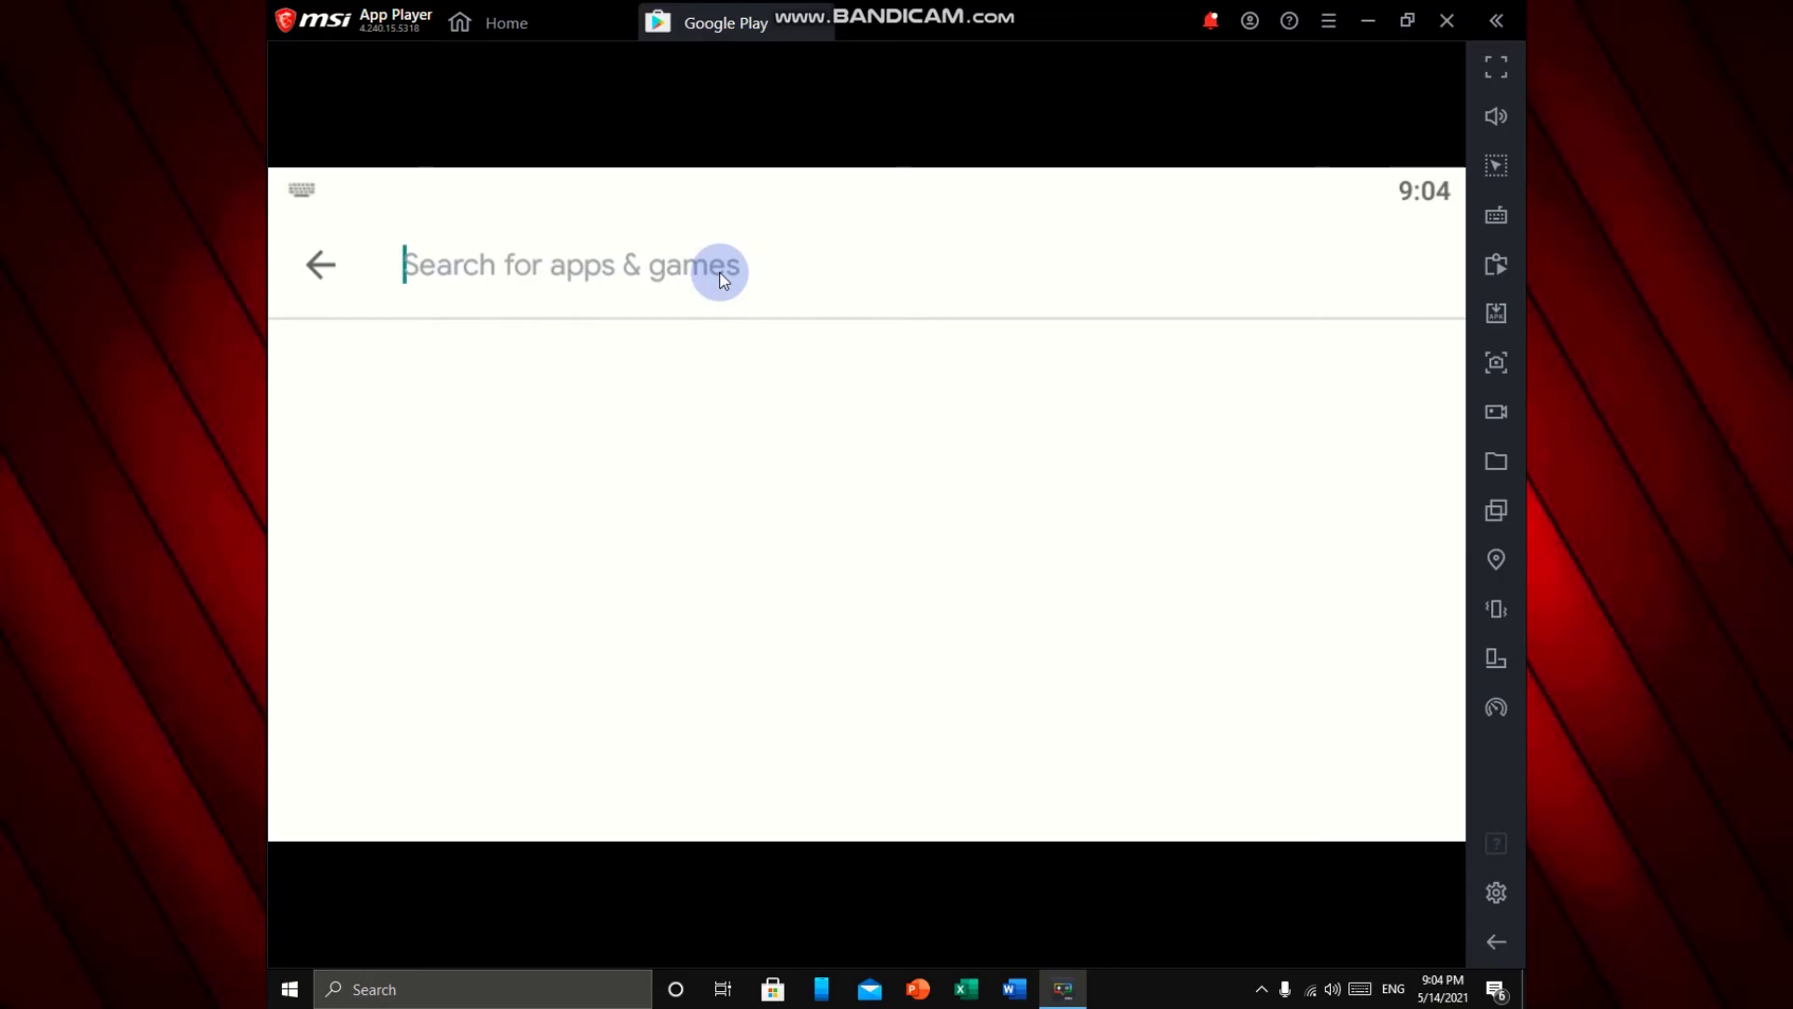
{"action": "type", "text": "my"}
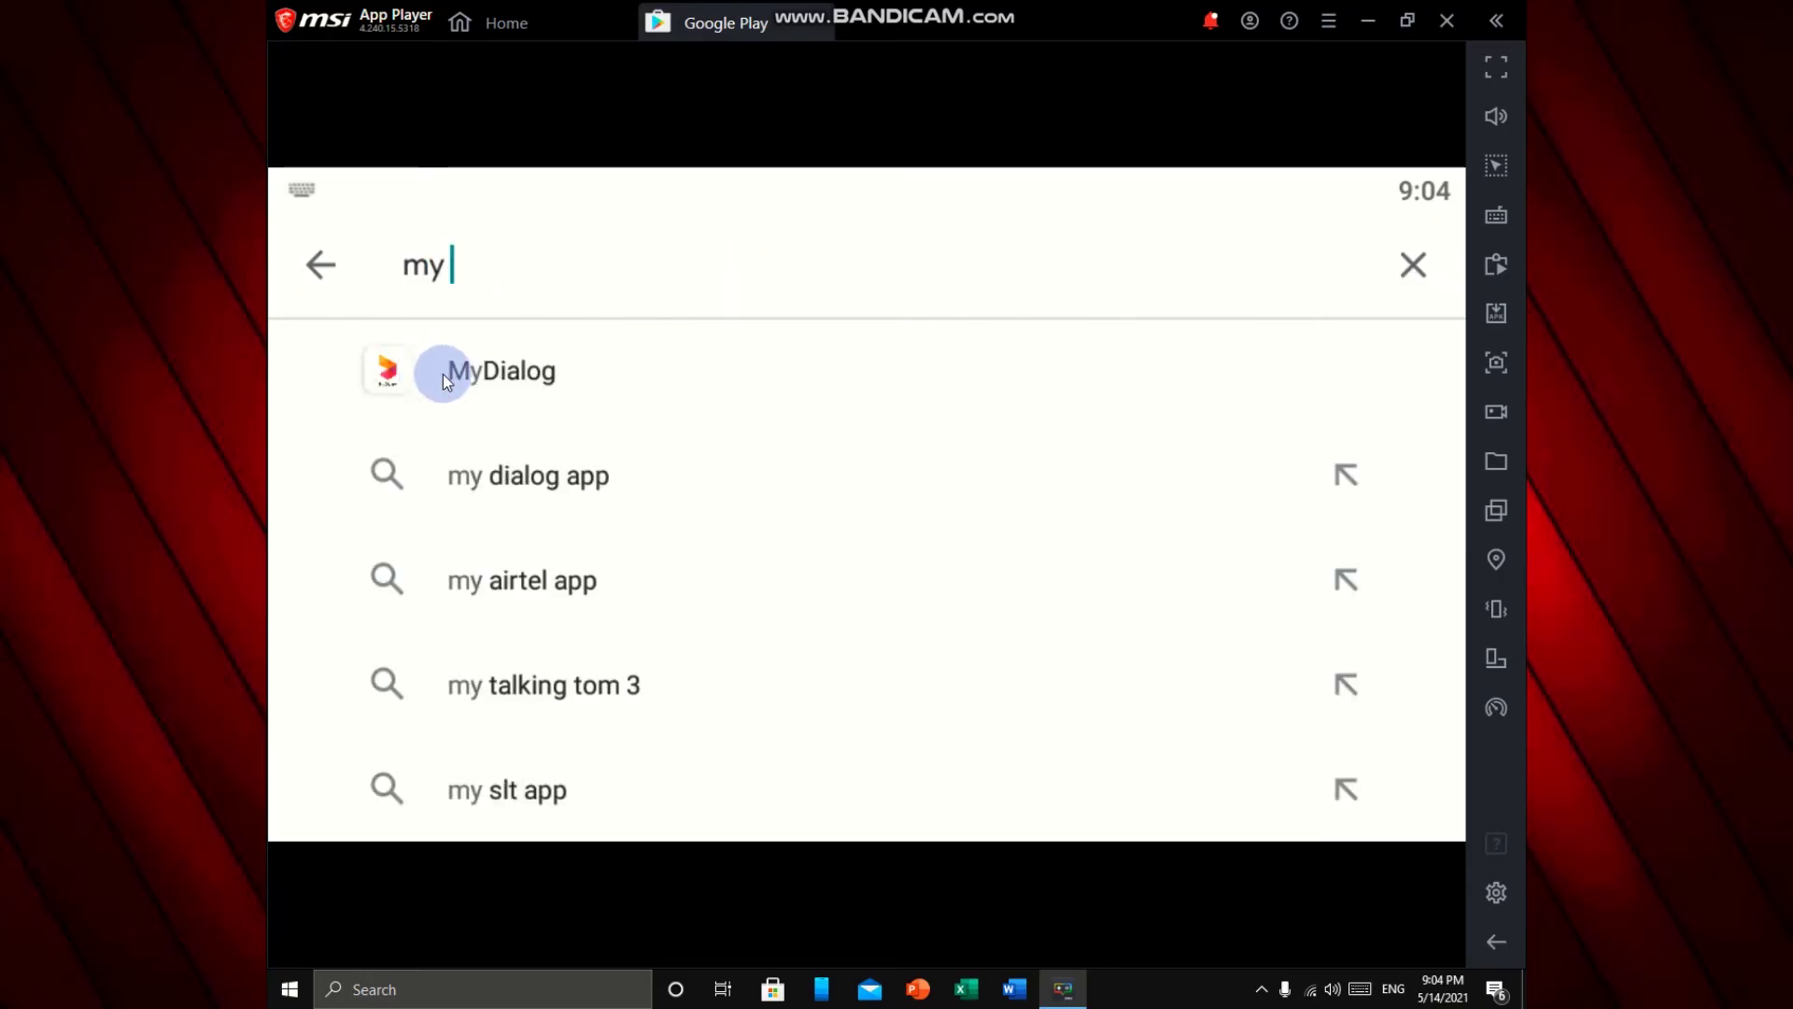
{"action": "left_click", "coordinate": [443, 373]}
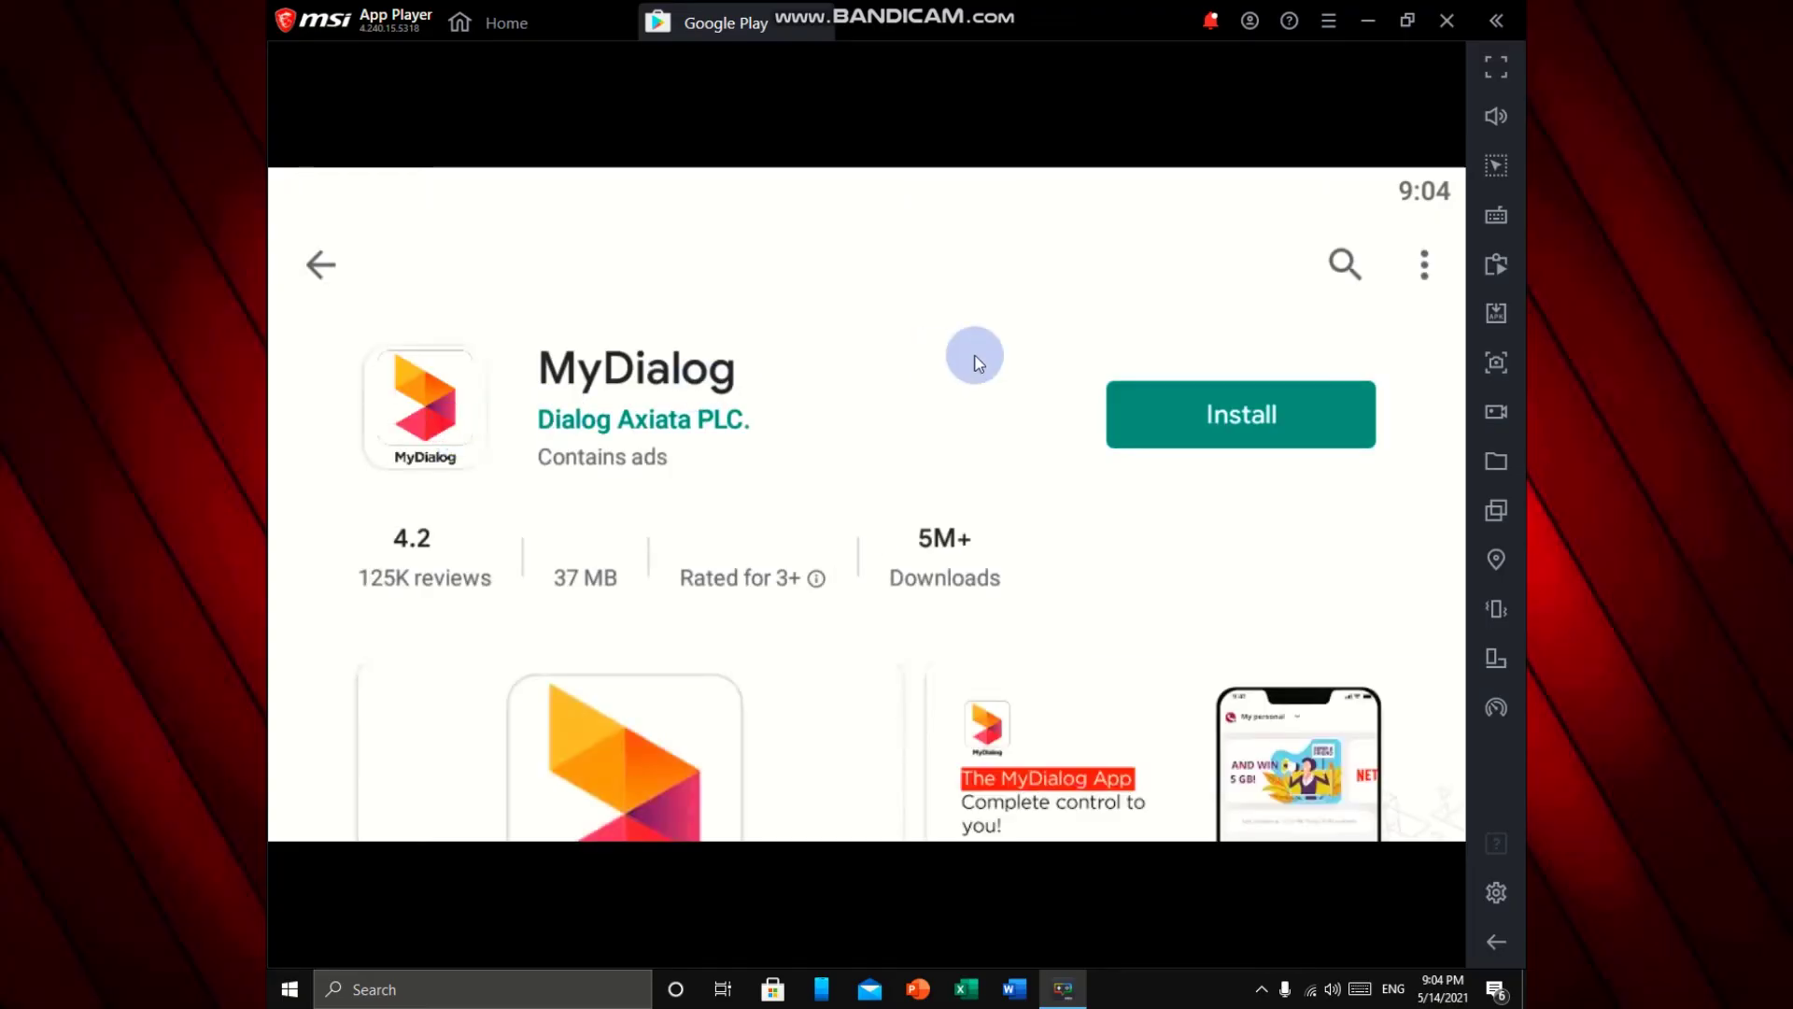
{"action": "left_click", "coordinate": [1218, 407]}
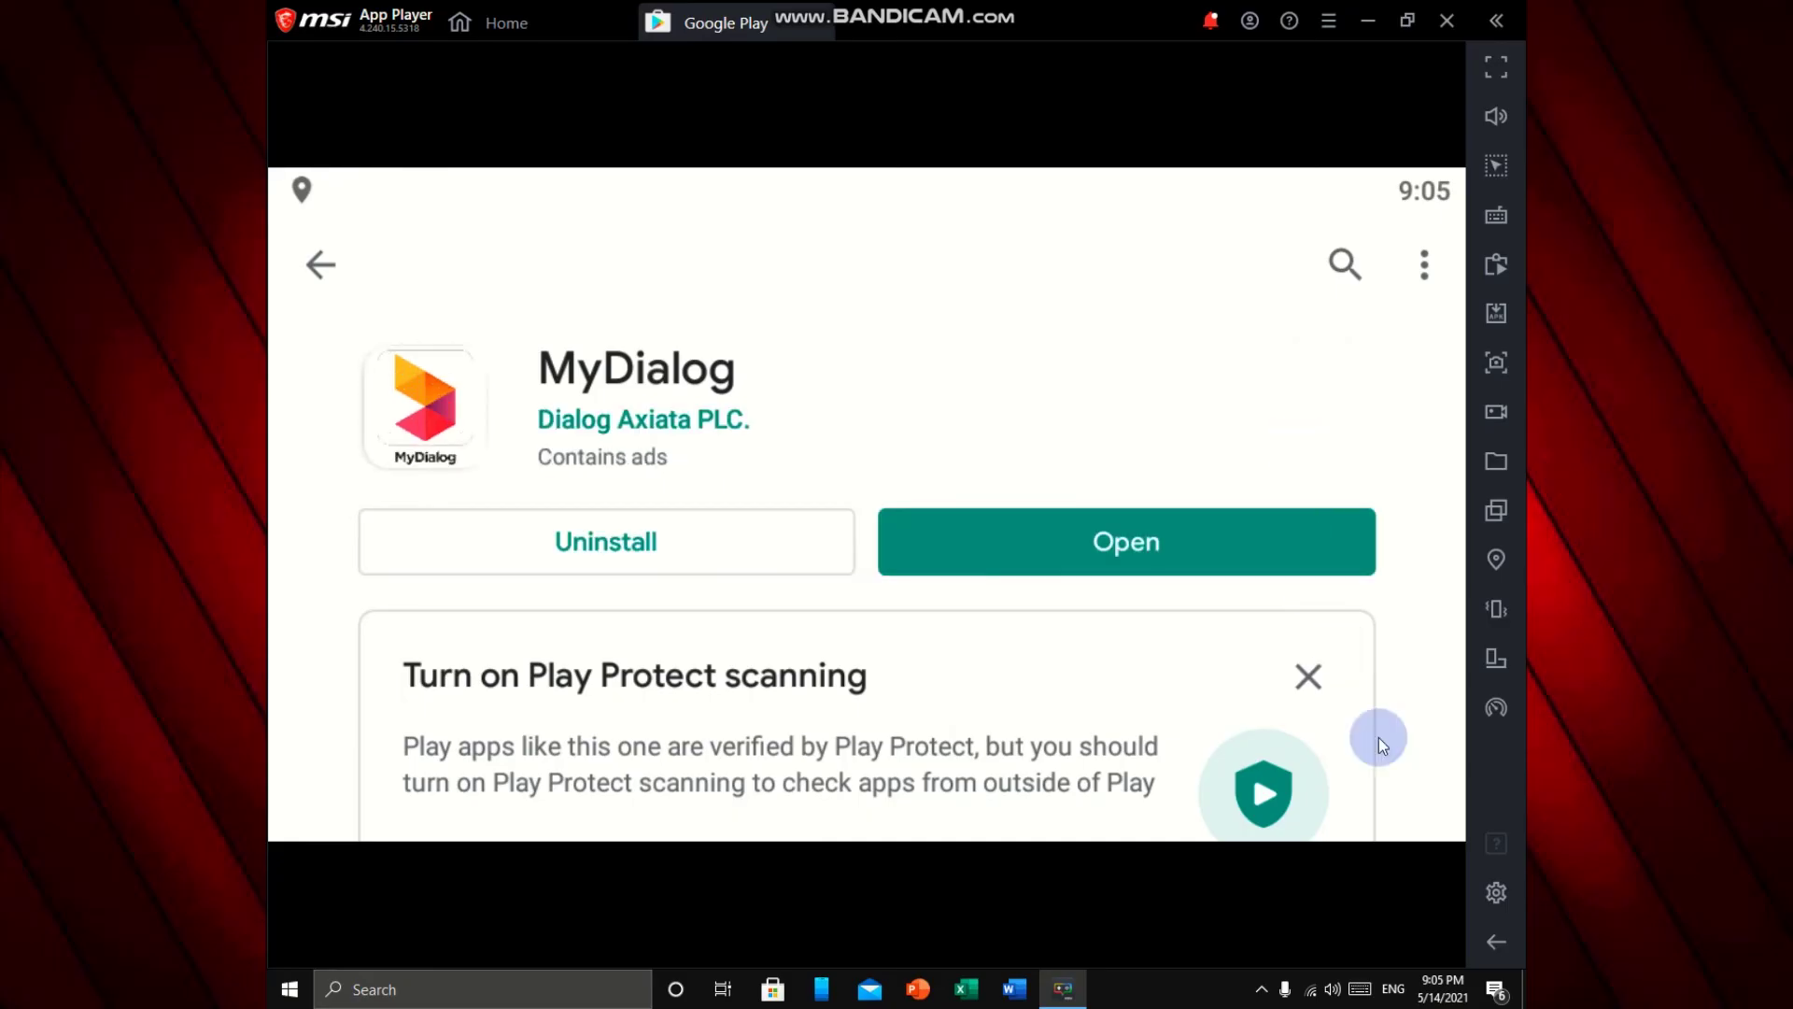
{"action": "left_click", "coordinate": [1500, 944]}
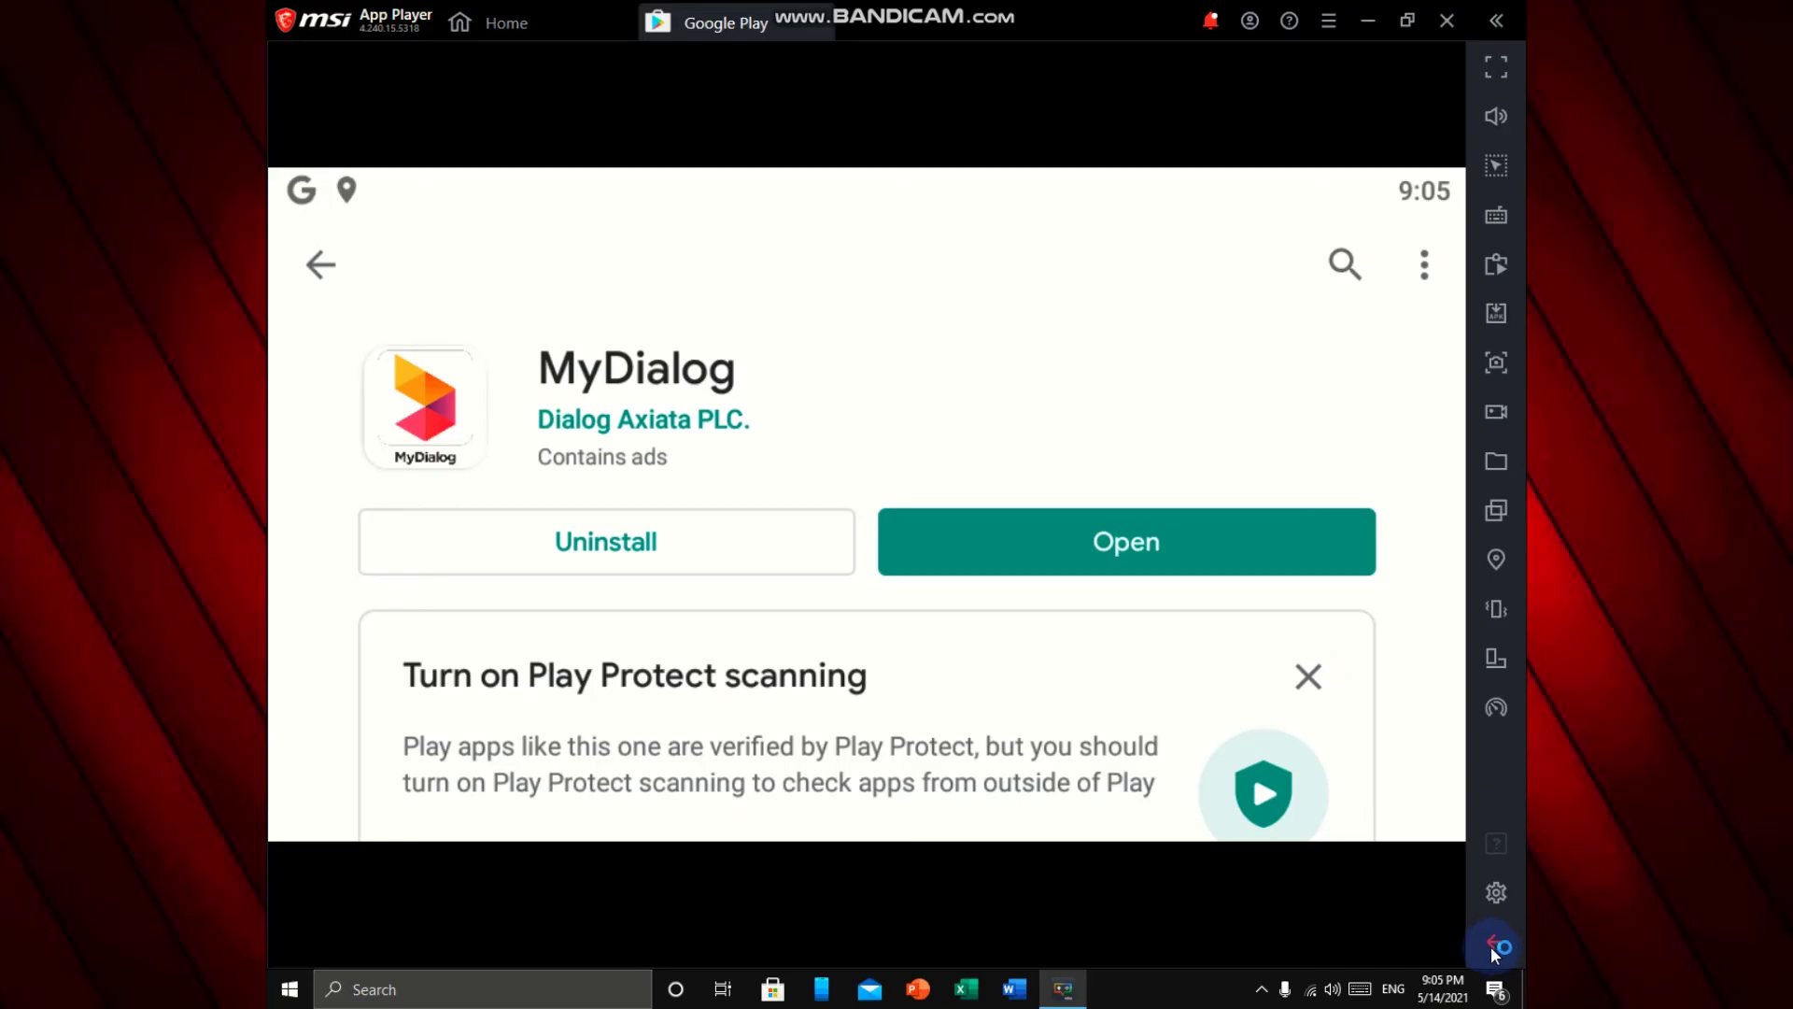
Leave Google Play, launch MyDialog from the My games home page and choose English as its language.
{"action": "key", "text": "Escape"}
{"action": "key", "text": "Escape"}
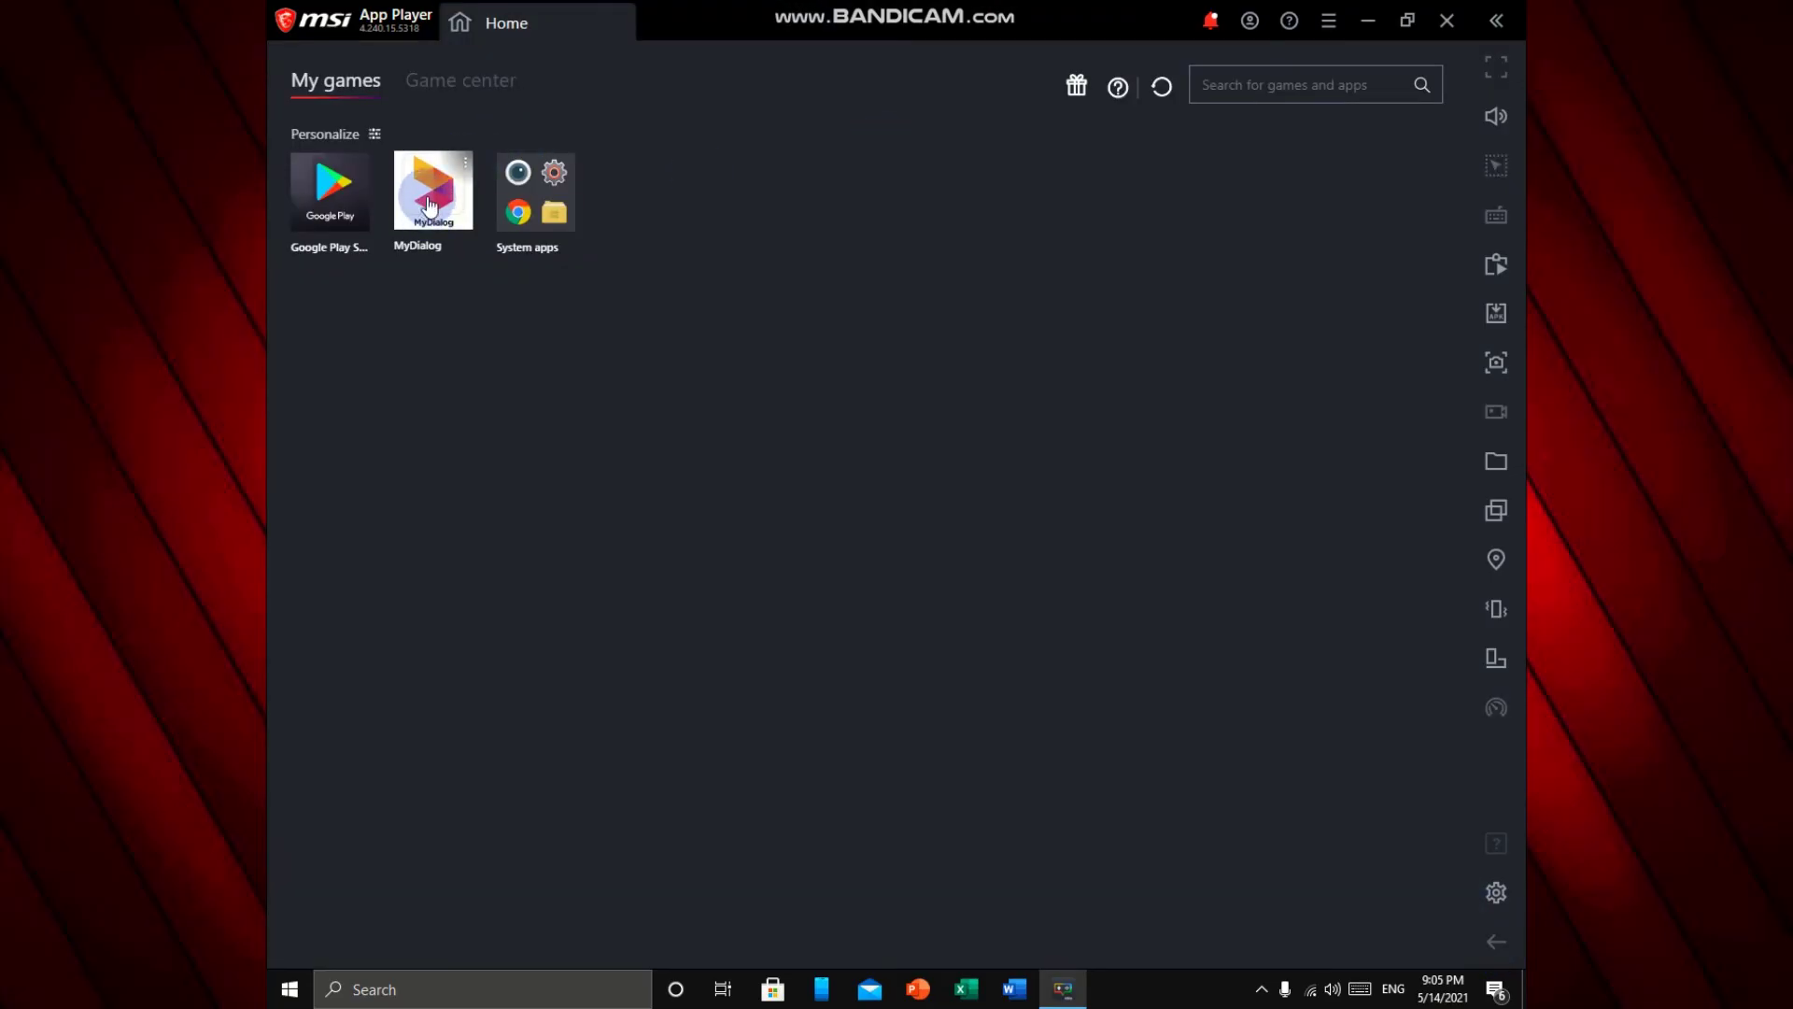
{"action": "left_click", "coordinate": [449, 244]}
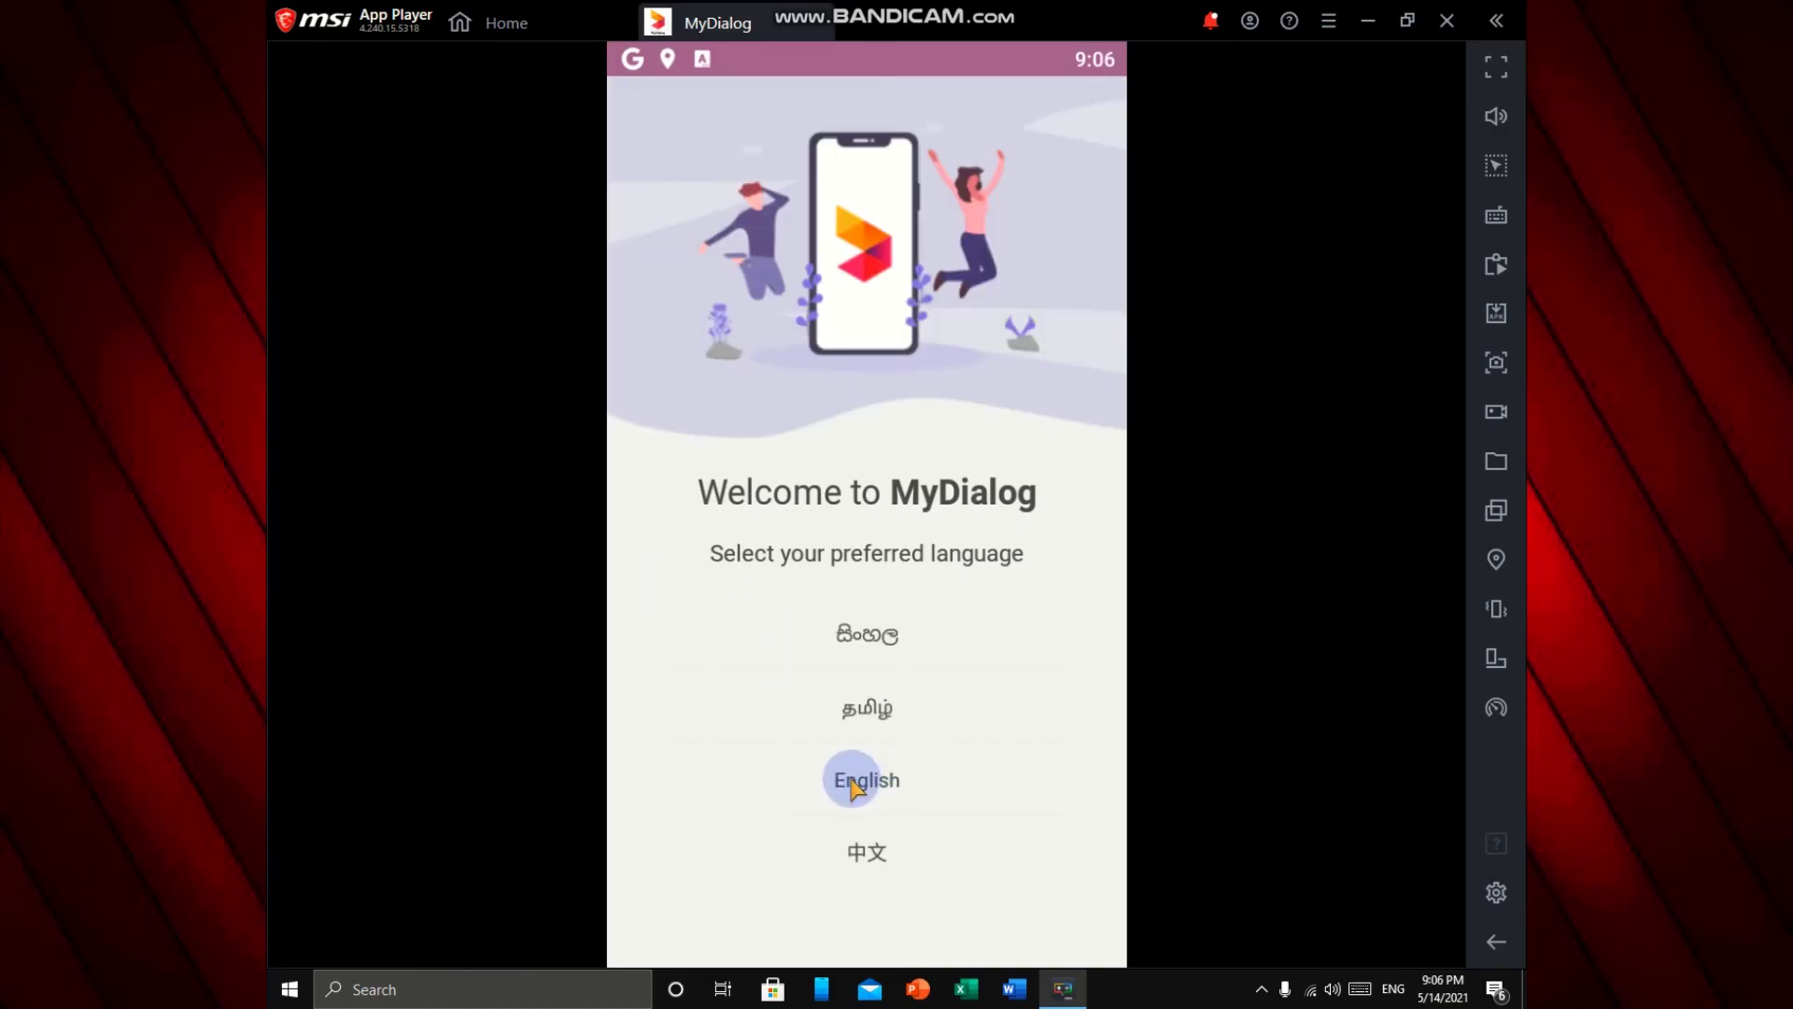
{"action": "left_click", "coordinate": [851, 783]}
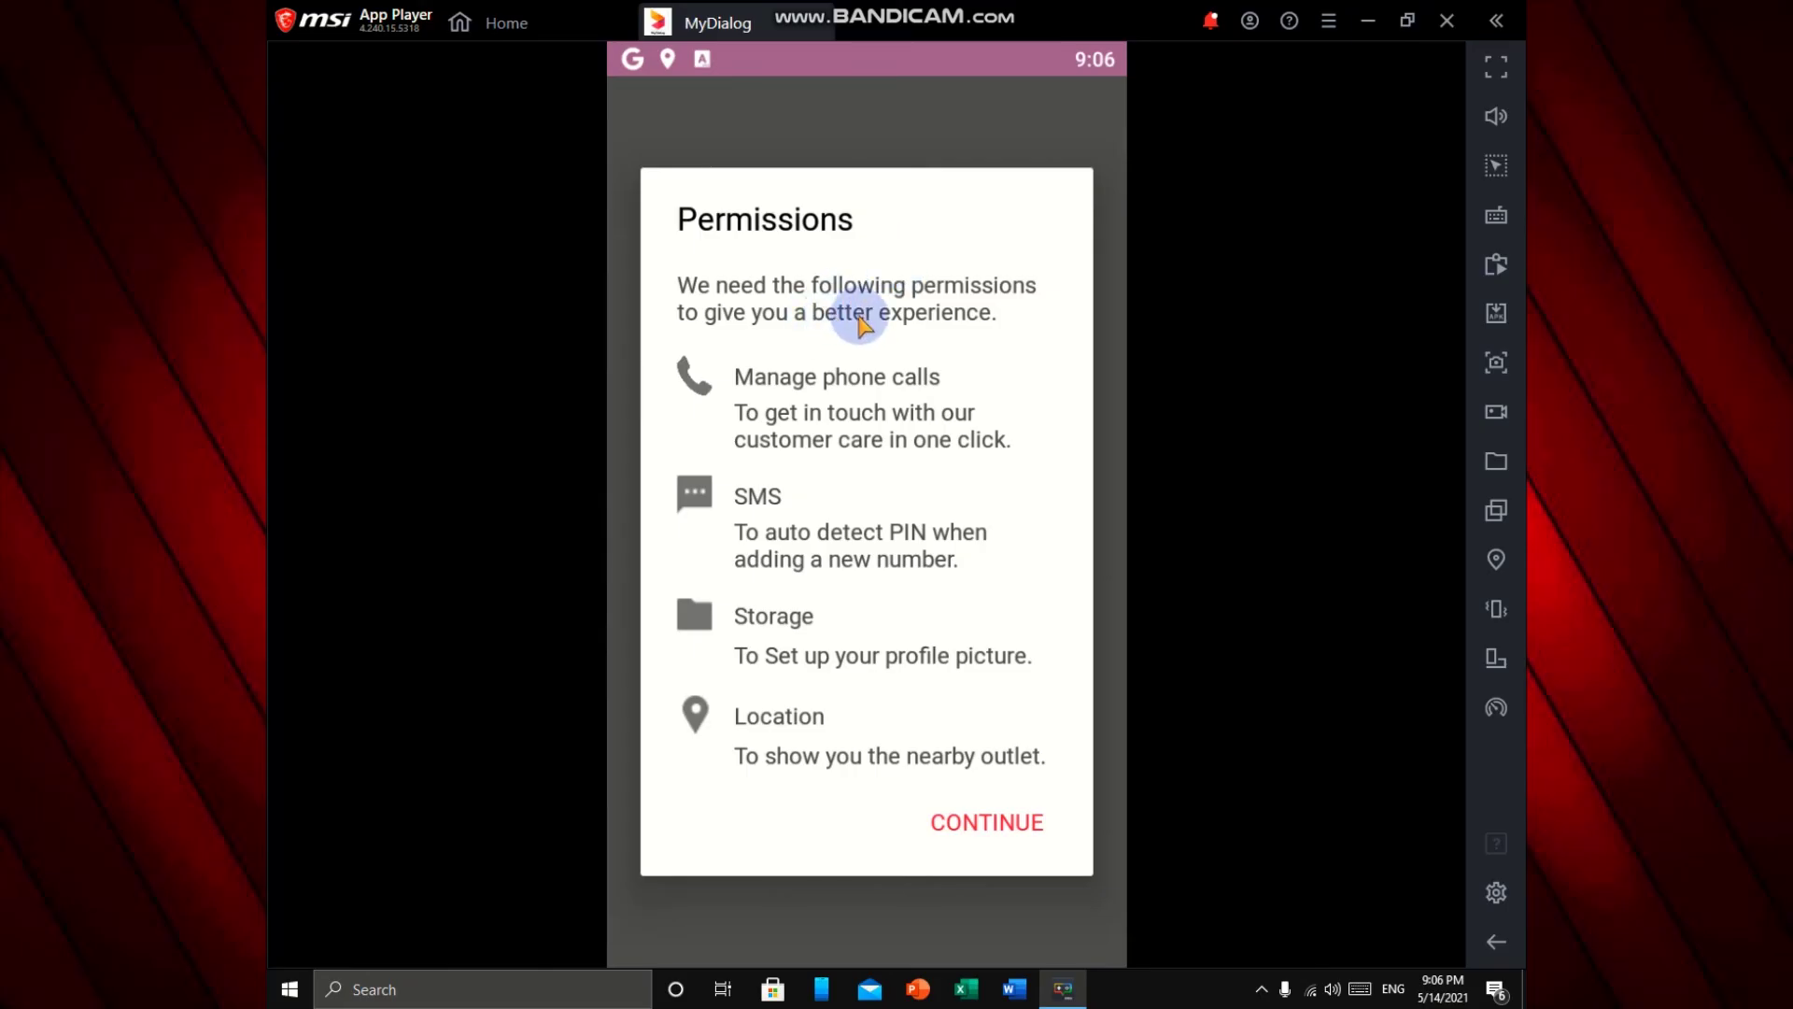
Grant MyDialog the phone, SMS, storage and location permissions and accept the permissions summary.
{"action": "left_click", "coordinate": [999, 824]}
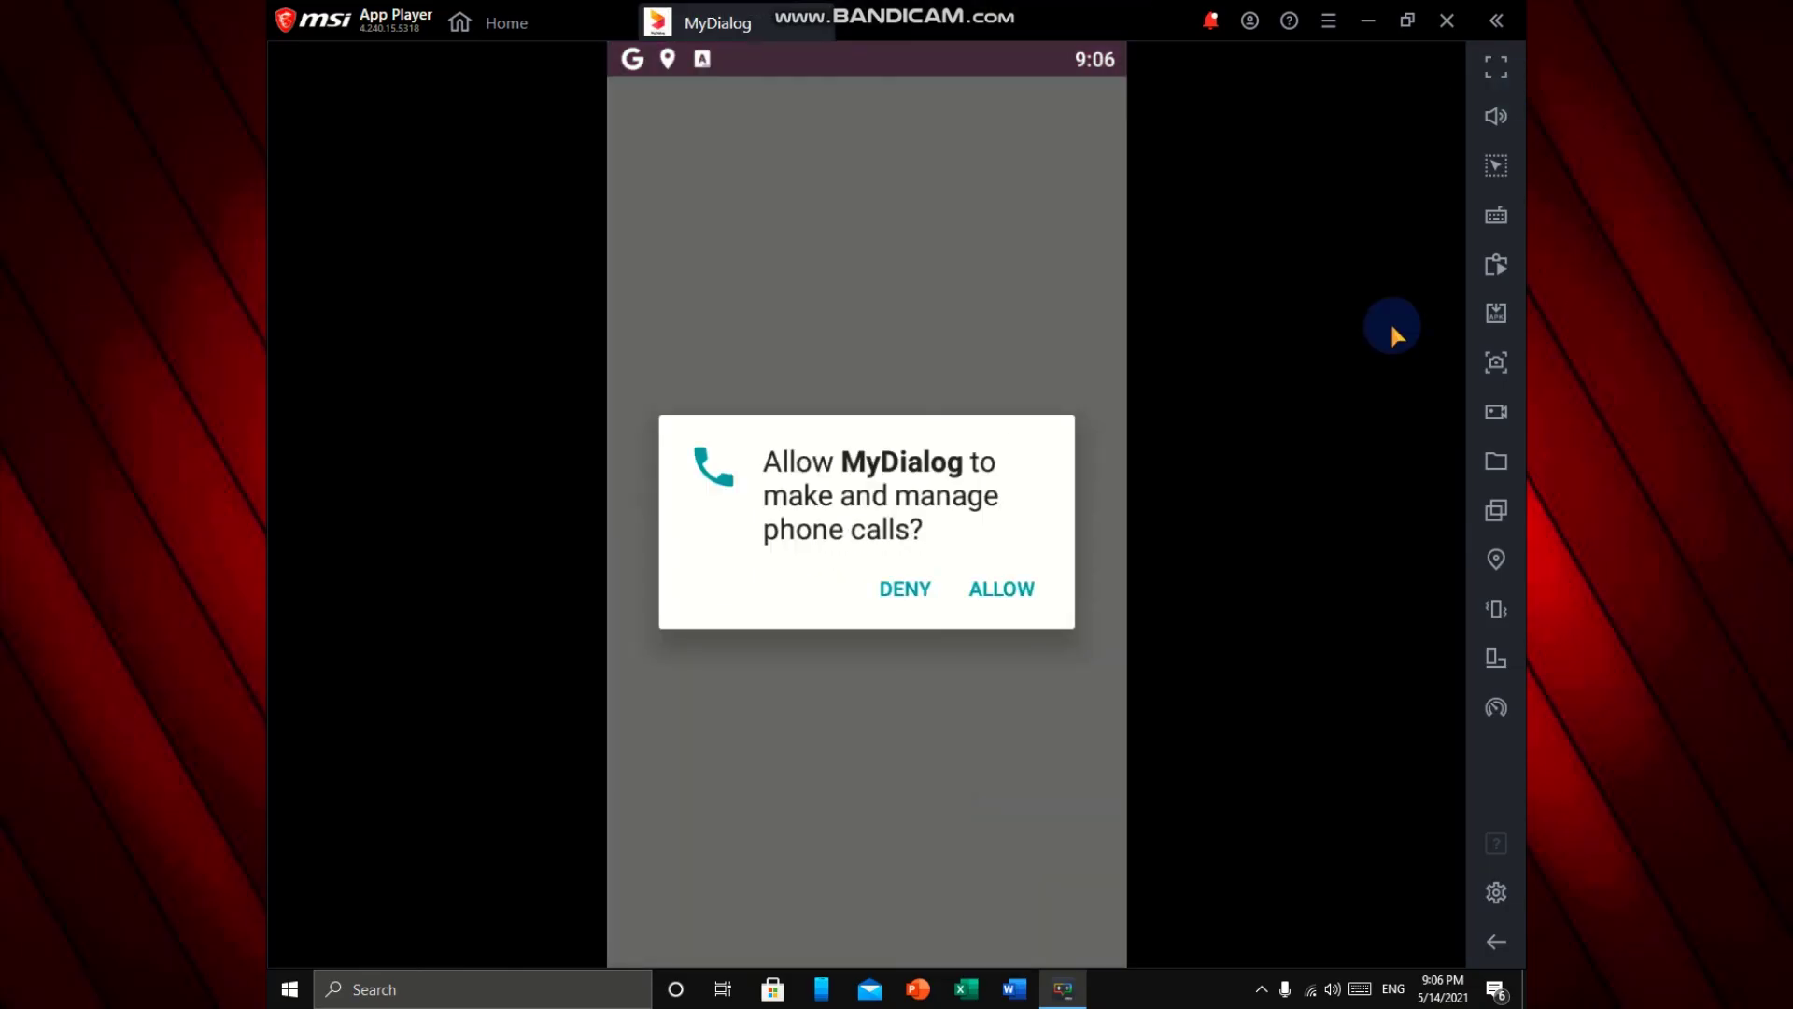
{"action": "left_click", "coordinate": [991, 590]}
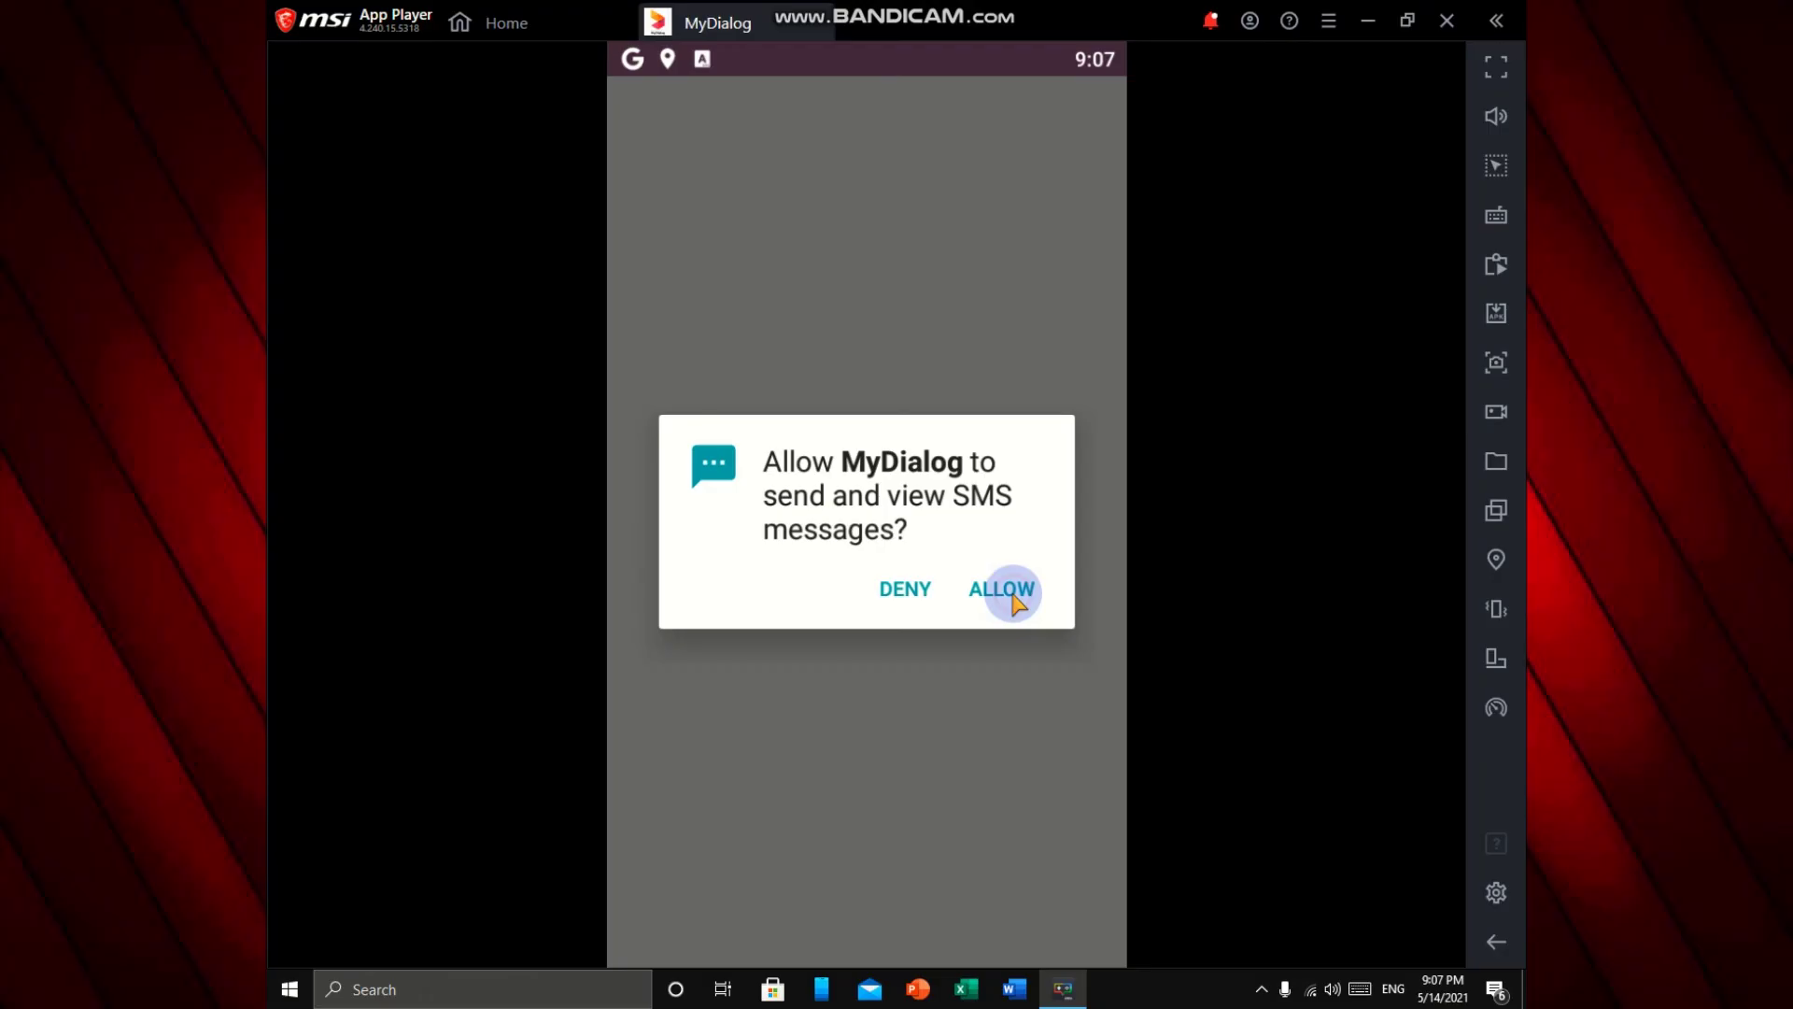
{"action": "left_click", "coordinate": [1014, 597]}
{"action": "left_click", "coordinate": [999, 605]}
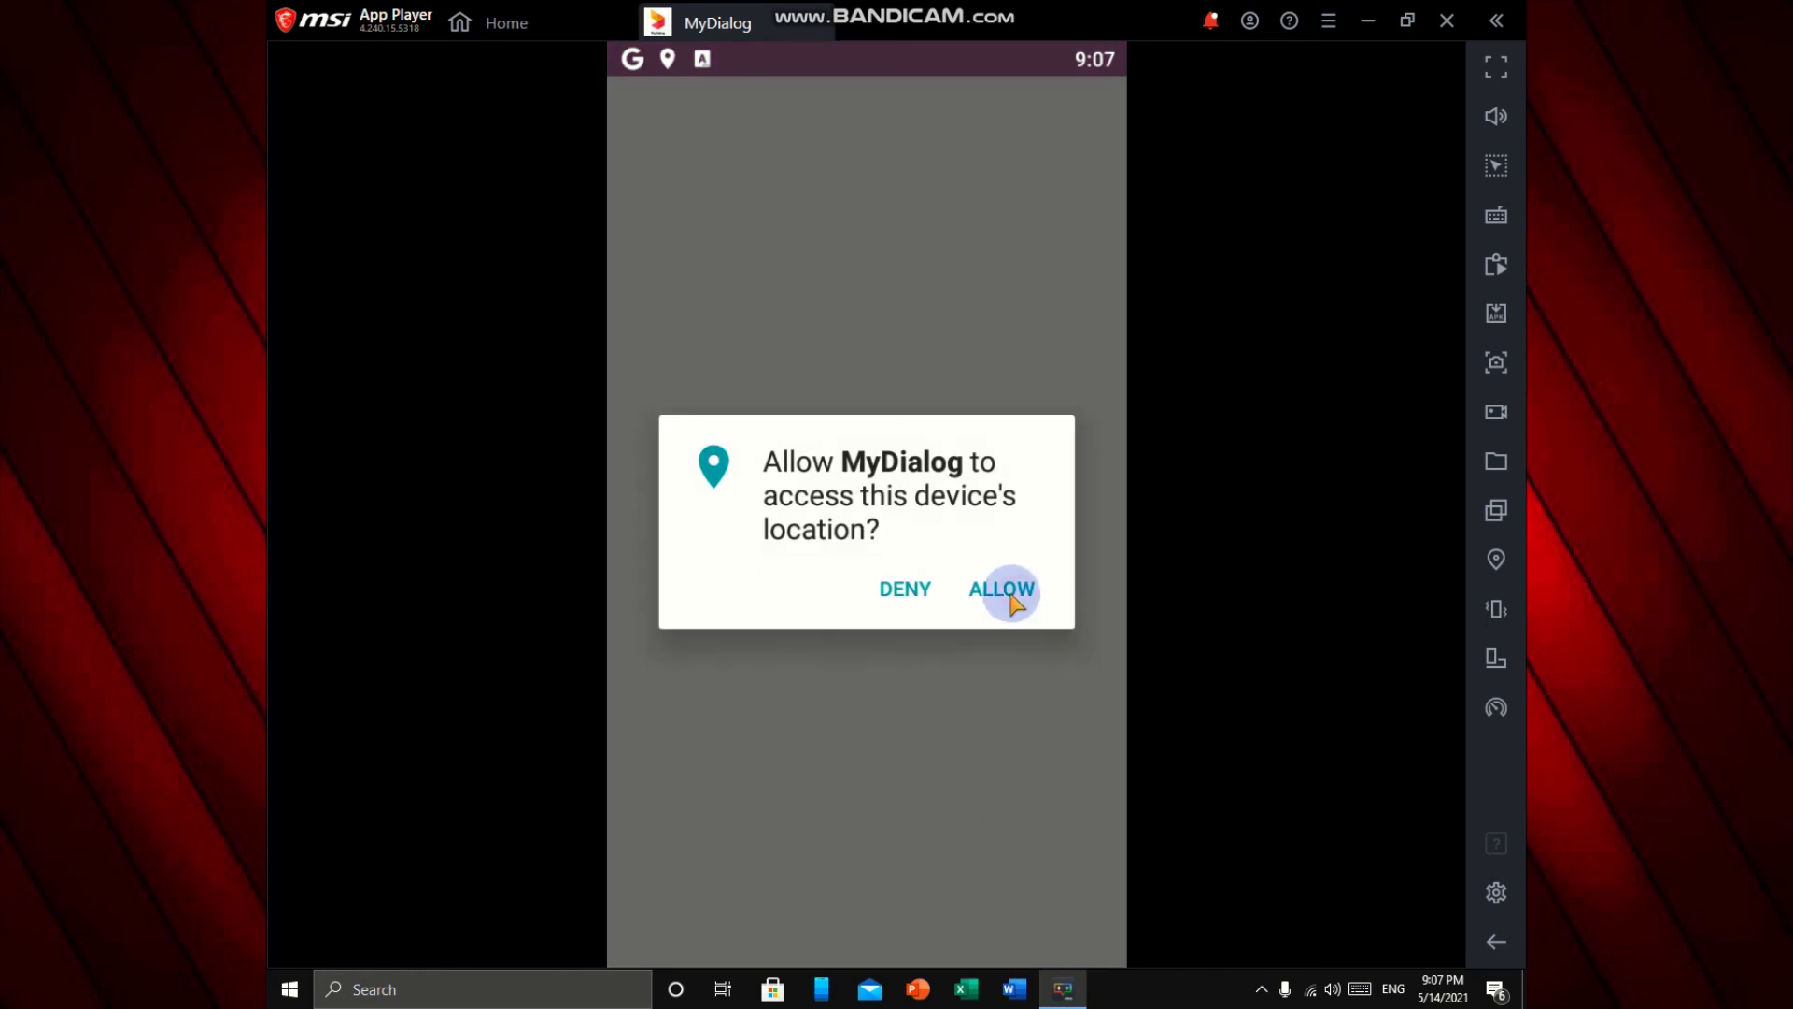
{"action": "left_click", "coordinate": [1018, 600]}
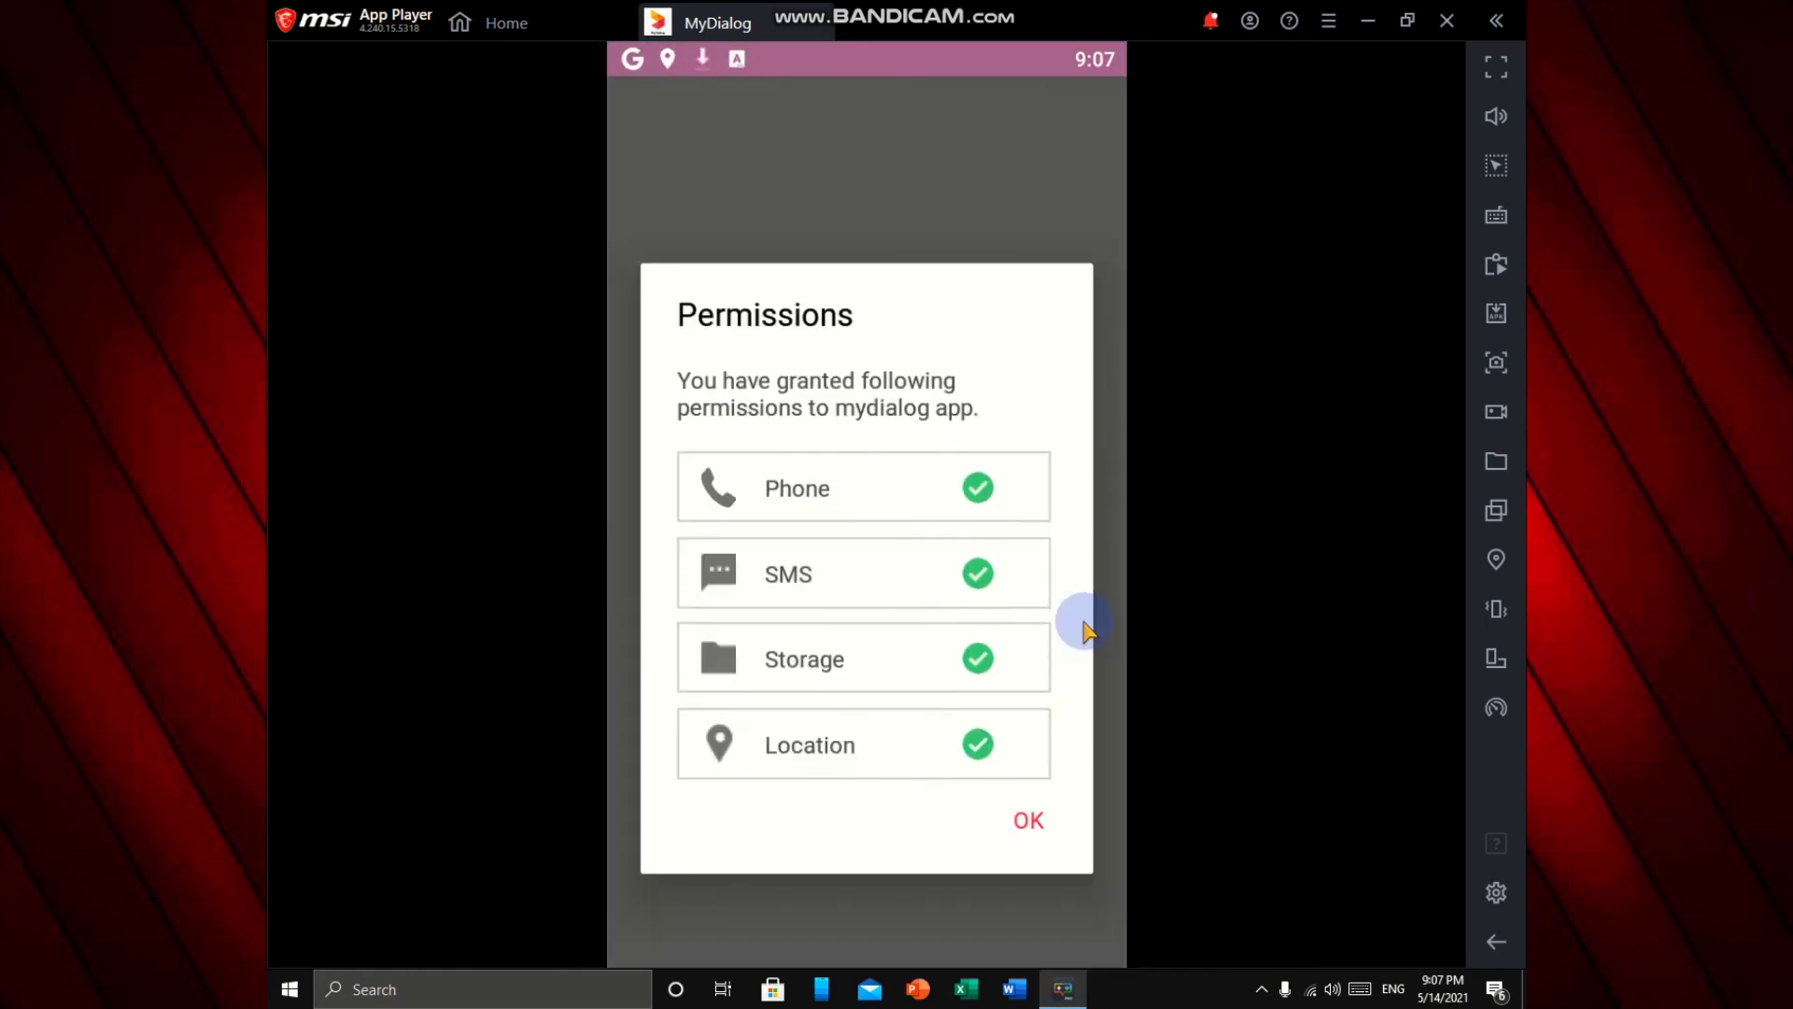
{"action": "left_click", "coordinate": [1027, 777]}
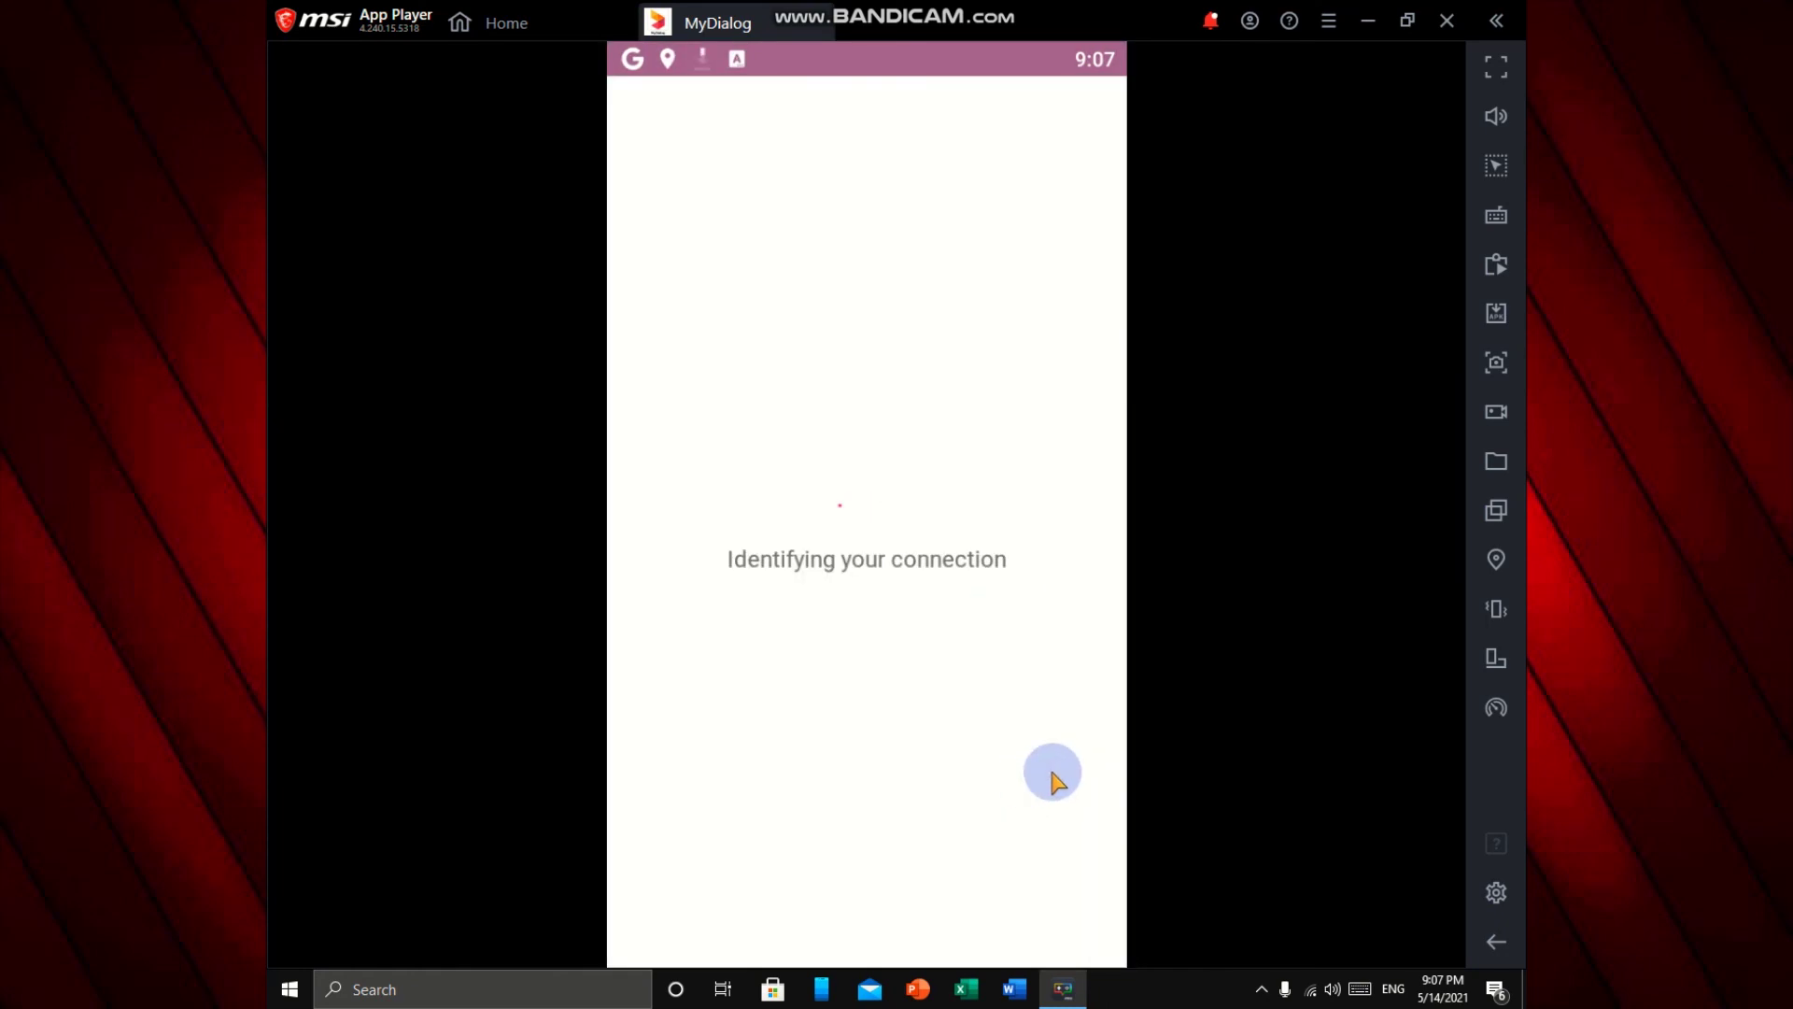